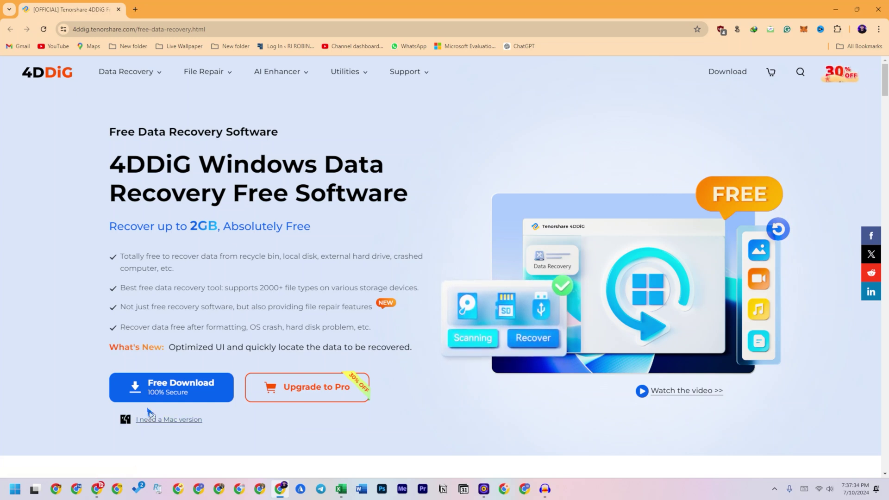
Download the free Windows version of Tenorshare 4DDiG and install it from the Programs folder in Downloads
click(181, 392)
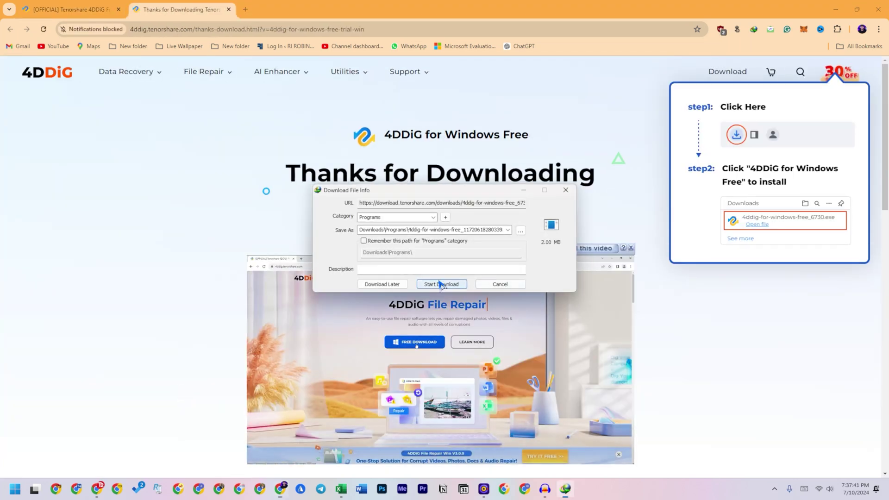
click(441, 284)
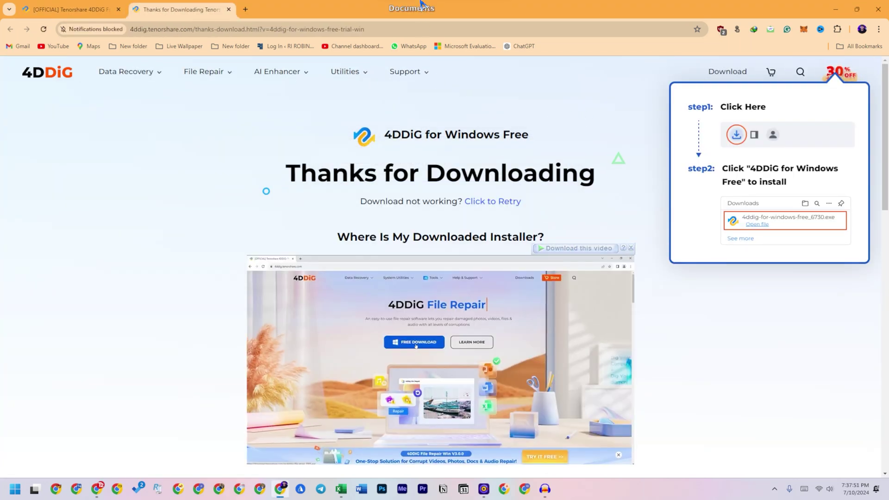
key(super+e)
click(36, 135)
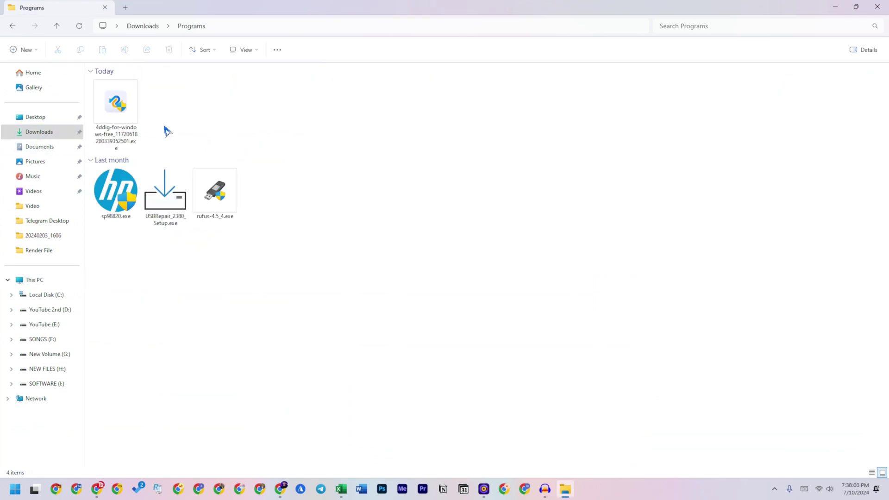
double_click(116, 105)
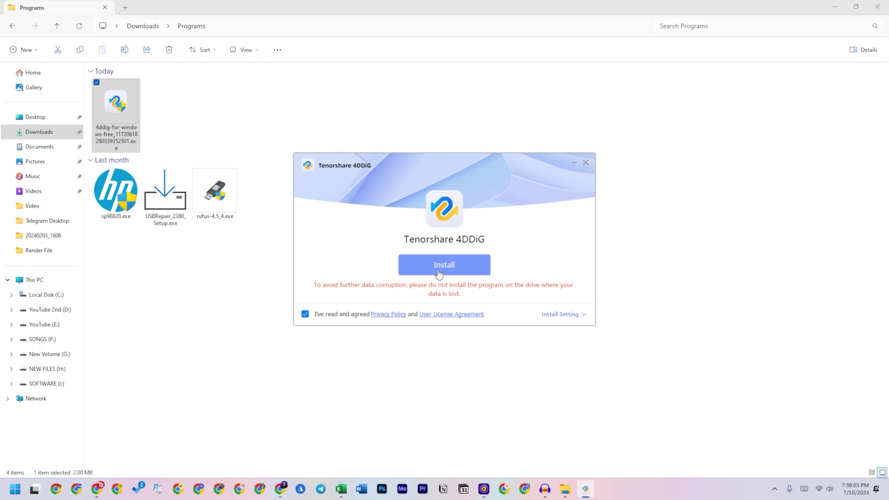
click(439, 273)
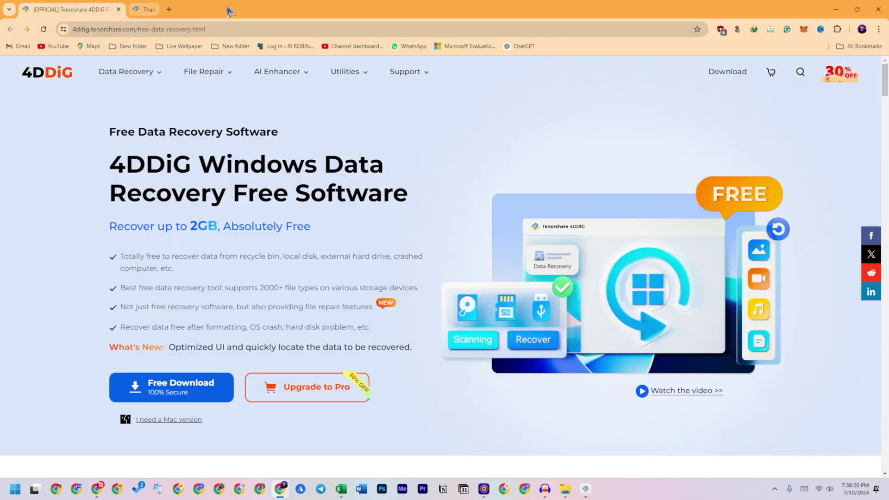
Minimise the browser and launch 4DDiG from its finished installer
scroll(352, 276, down, 4)
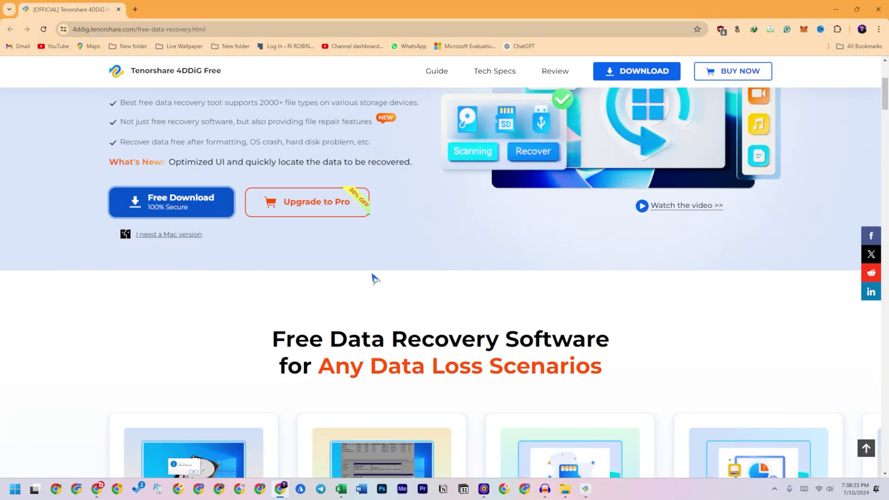
scroll(362, 278, down, 4)
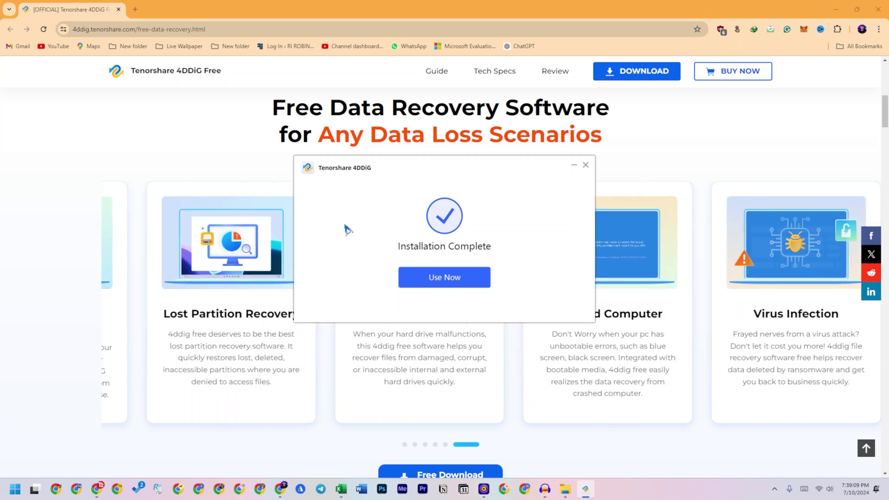
scroll(621, 337, down, 5)
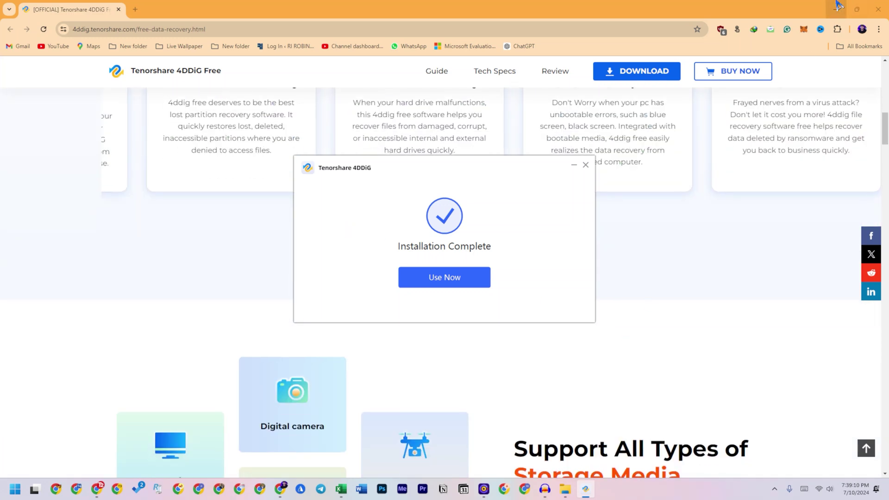
click(838, 7)
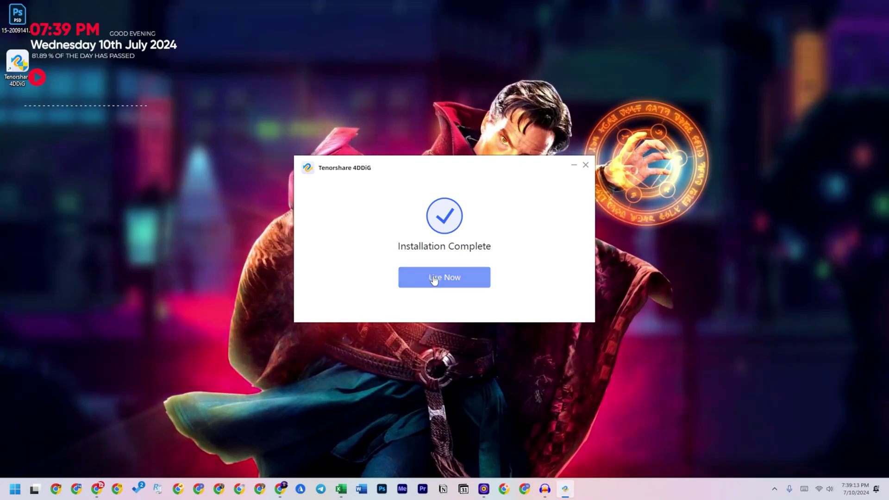
click(437, 279)
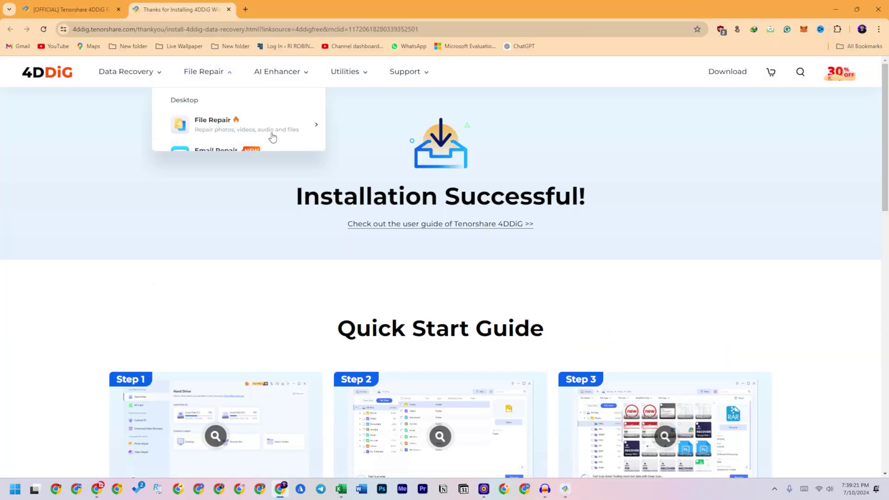
Read through the Quick Start Guide on the 4DDiG installation web page
scroll(278, 148, down, 3)
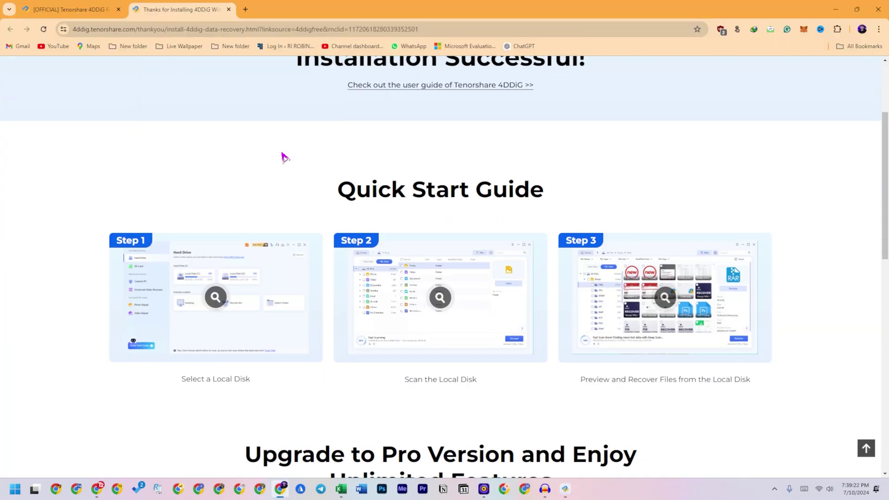
scroll(402, 179, up, 2)
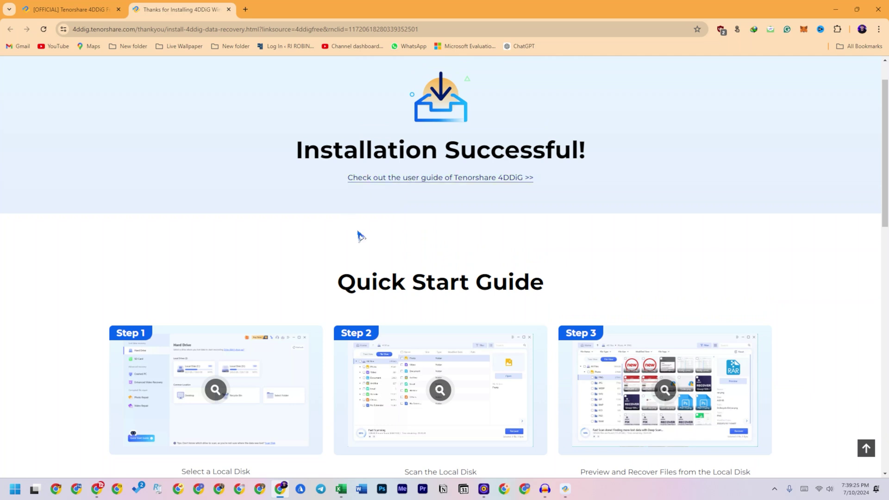
scroll(559, 274, down, 2)
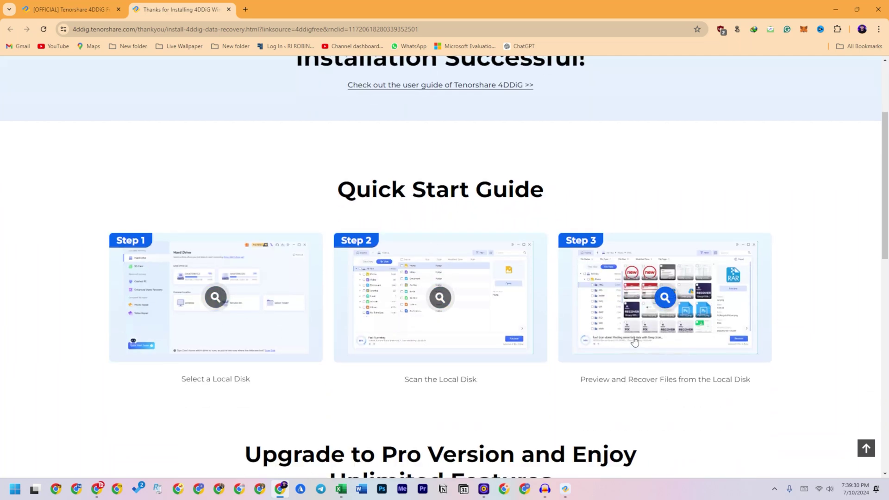
scroll(601, 226, down, 6)
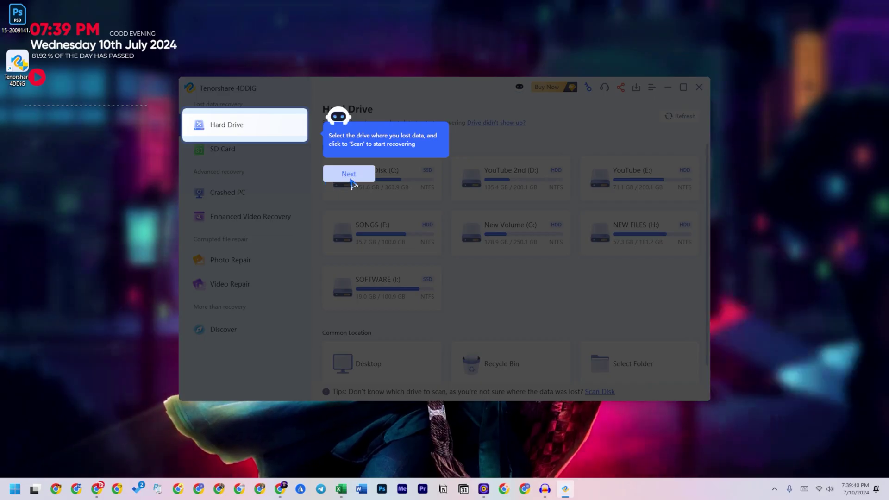
Go through the 4DDiG introductory feature tour to its end
click(350, 175)
click(350, 196)
click(348, 241)
click(348, 273)
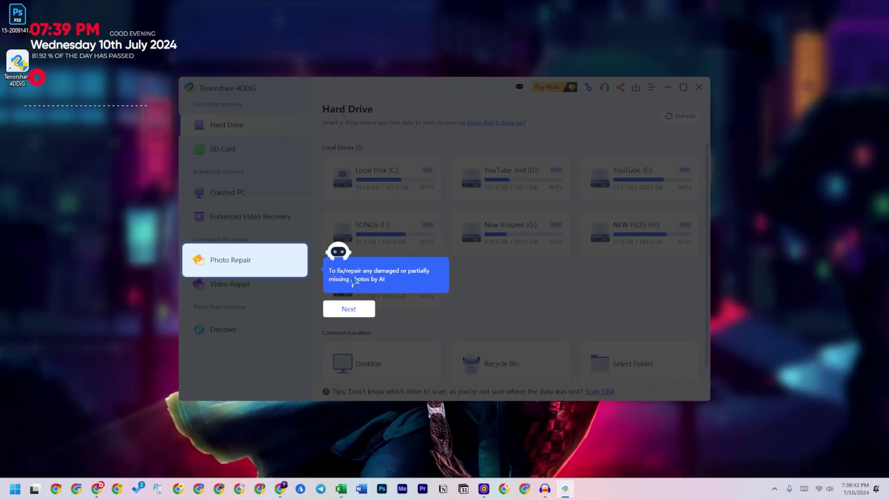
click(351, 309)
click(349, 333)
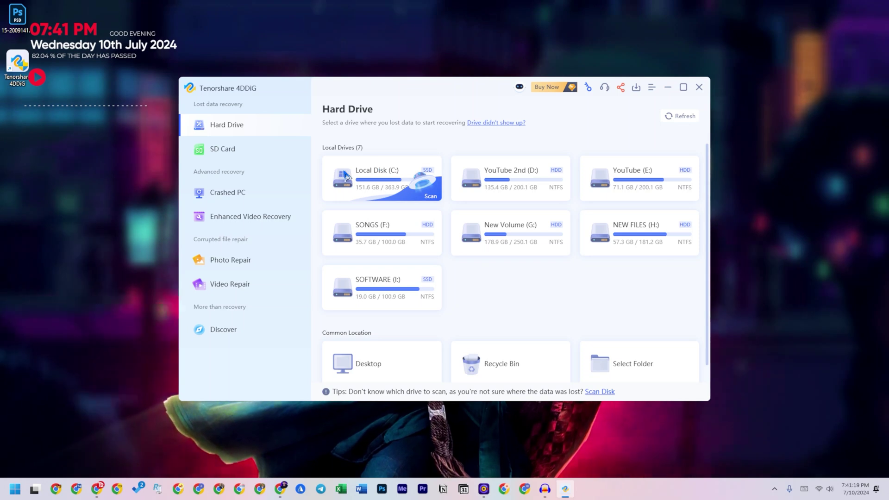
Look over the local drives and common locations available for recovery, opening and cancelling the folder selection
scroll(446, 264, down, 1)
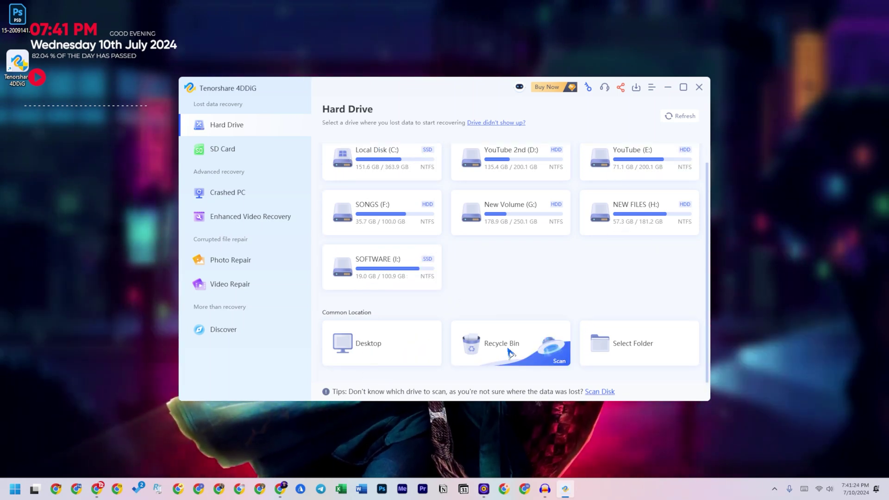
click(620, 353)
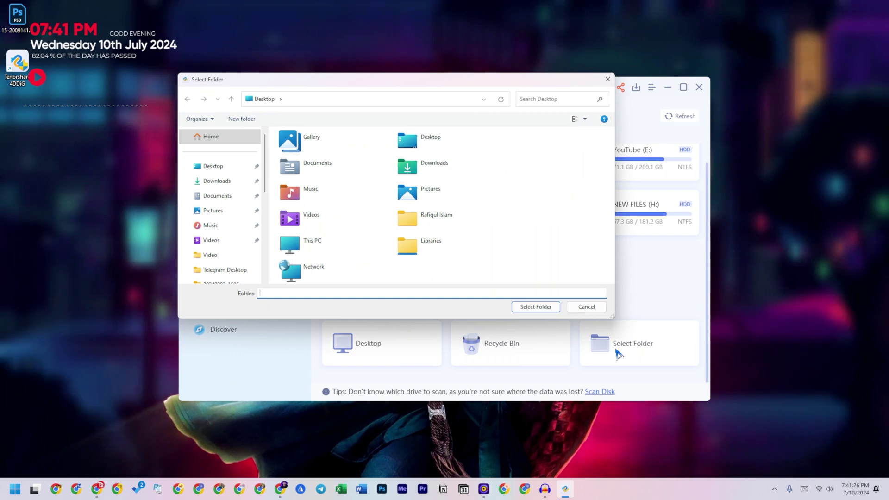
click(589, 307)
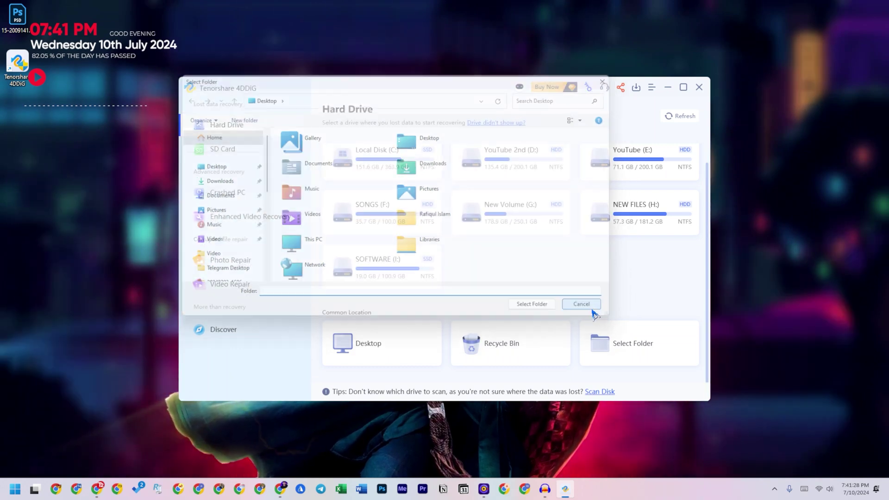
scroll(532, 276, up, 1)
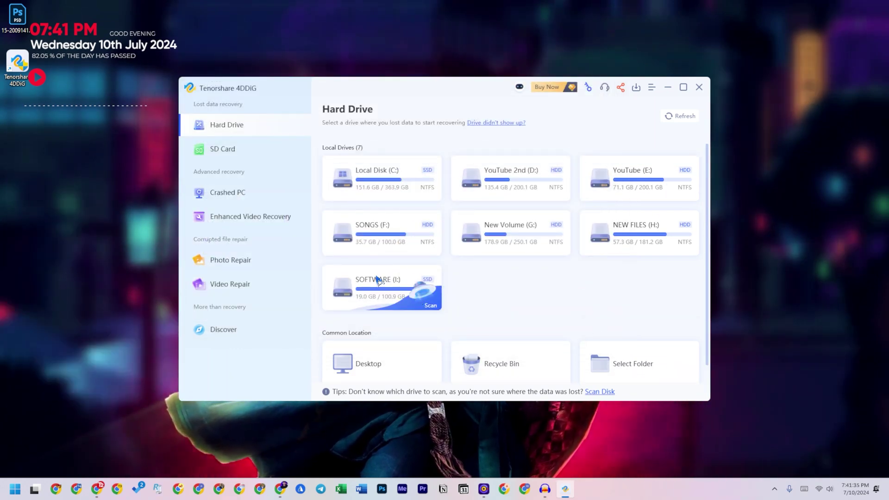
Examine the SD Card, Crashed PC, Enhanced Video Recovery, Photo Repair and Video Repair features, including the video recovery drive list
click(222, 149)
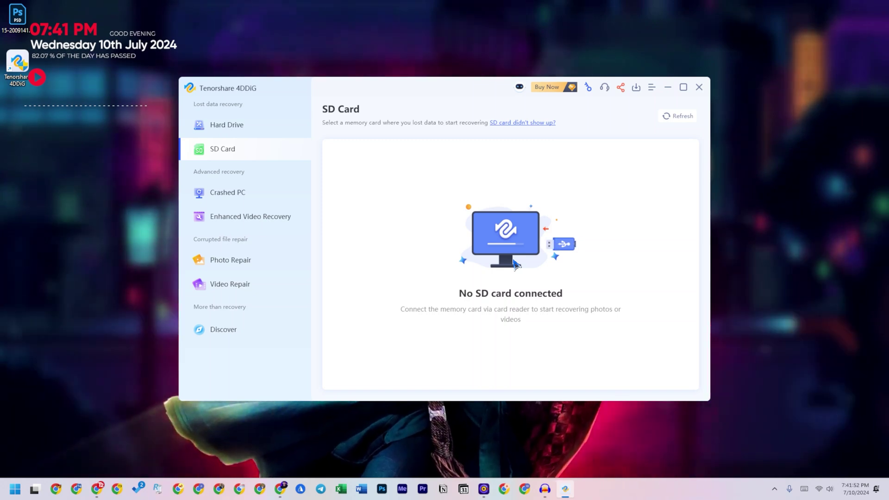
click(211, 199)
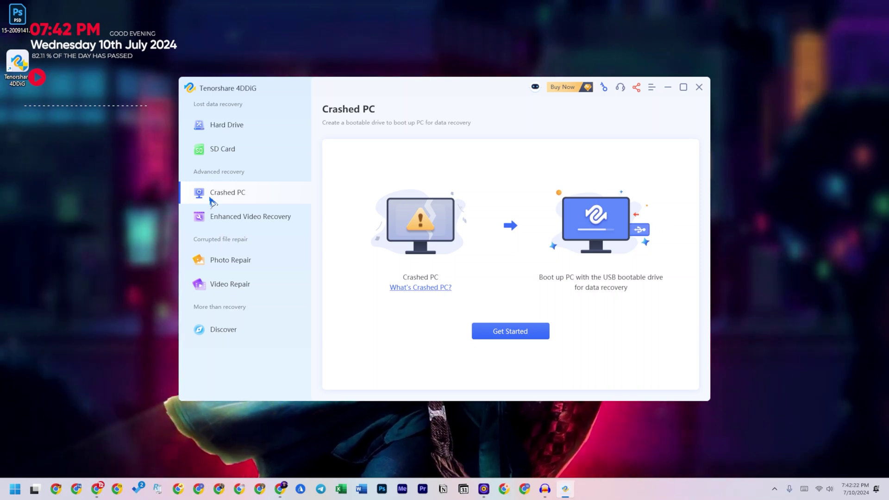
click(230, 216)
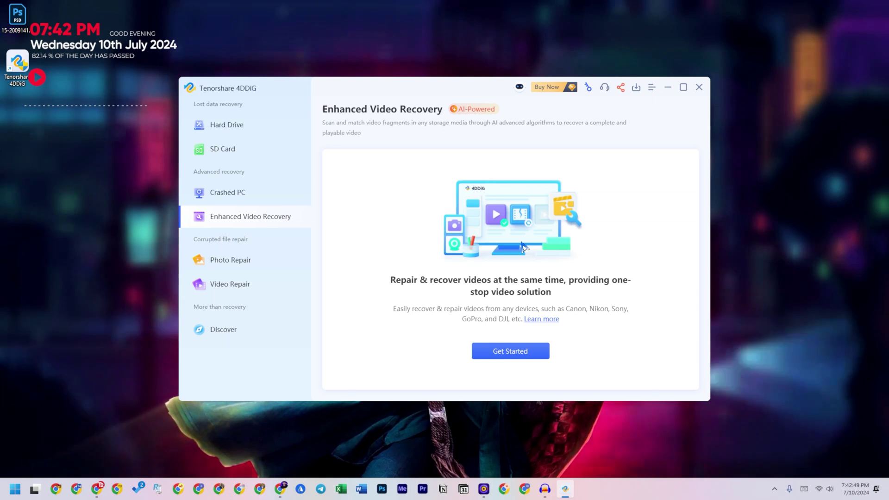
click(500, 355)
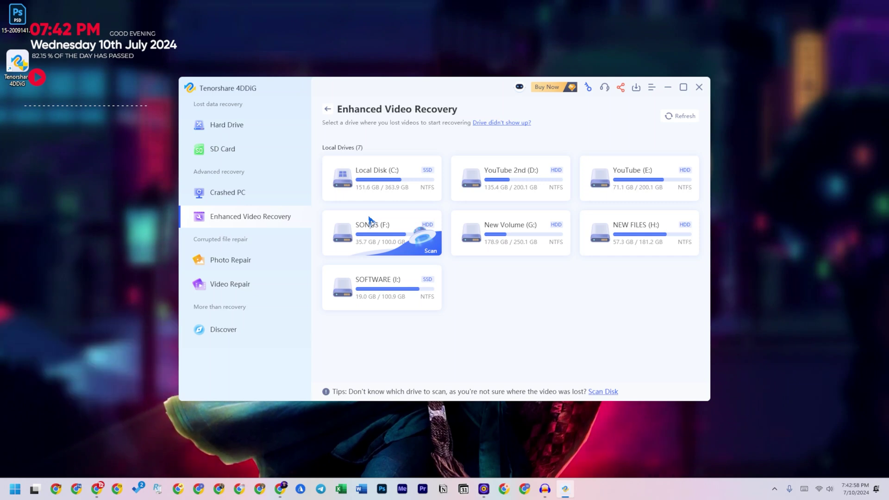
click(244, 260)
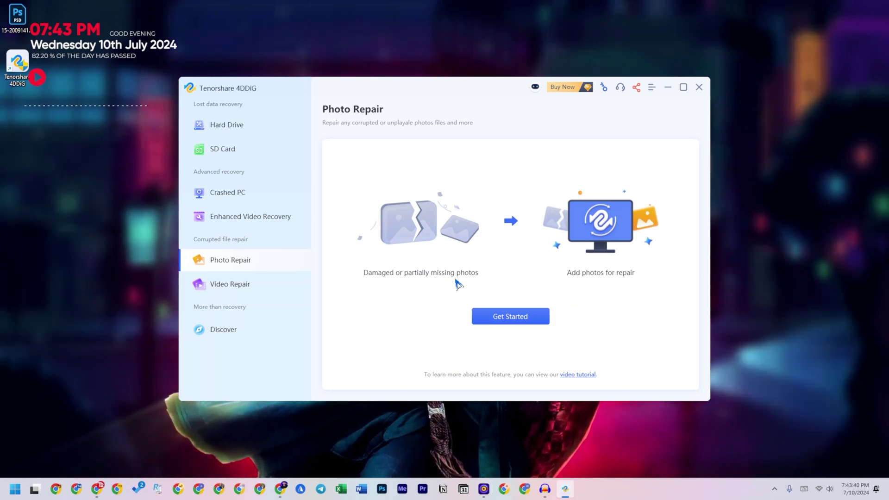
click(242, 286)
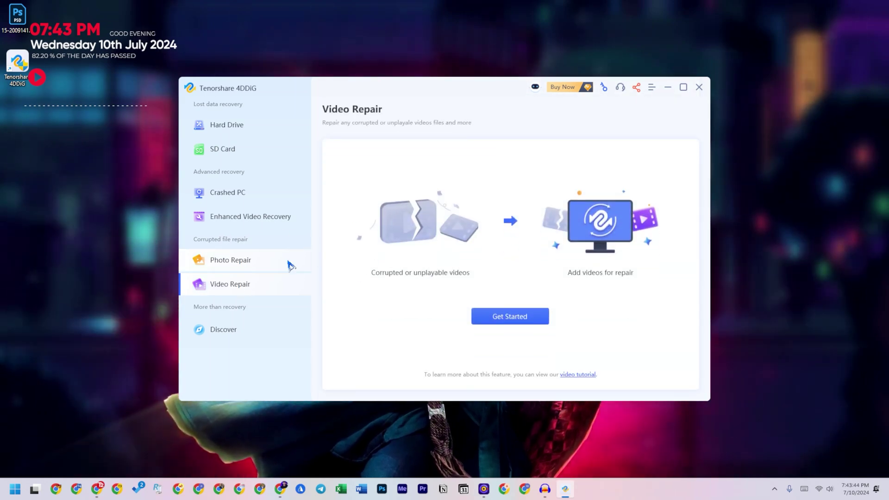
Return to Hard Drive recovery and check the external drives for the connected J: drive
click(238, 125)
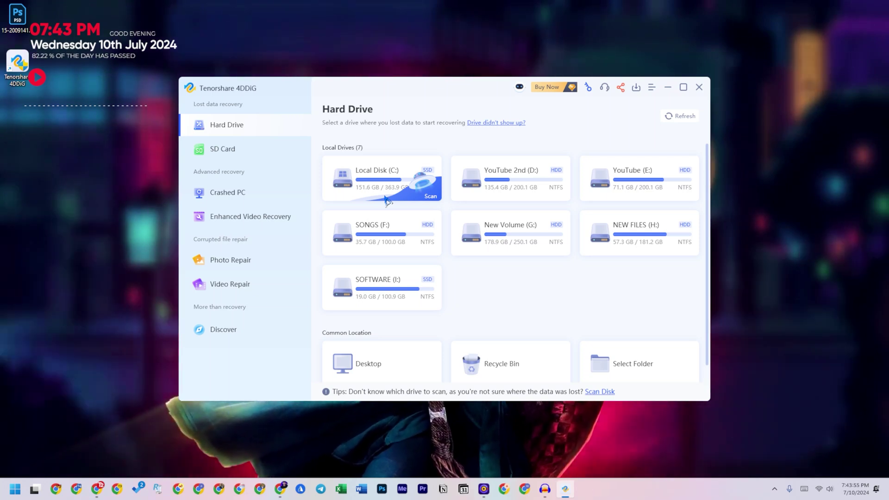
click(388, 200)
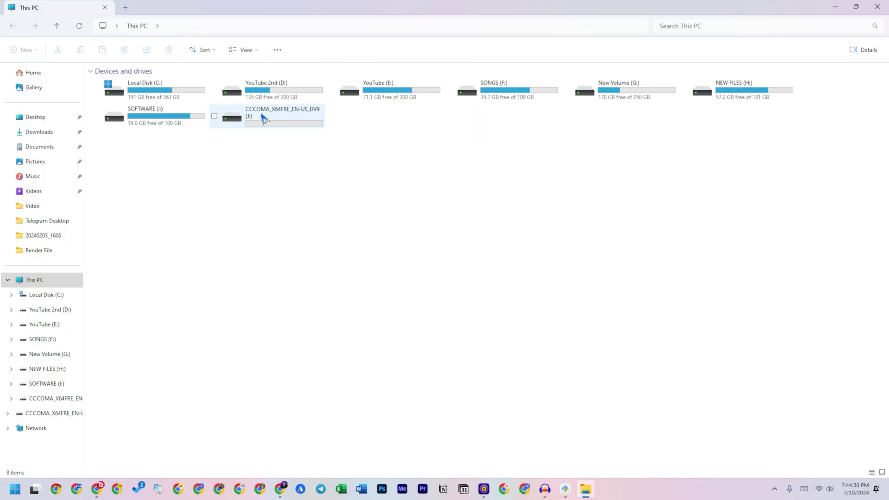
click(571, 493)
scroll(550, 301, down, 1)
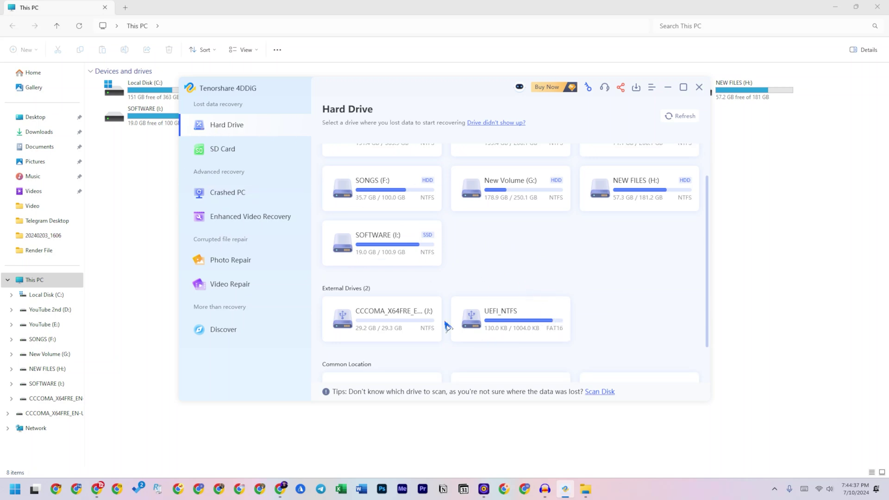
Choose the external J: drive for scanning, back out and close 4DDiG
click(365, 328)
click(636, 141)
click(698, 88)
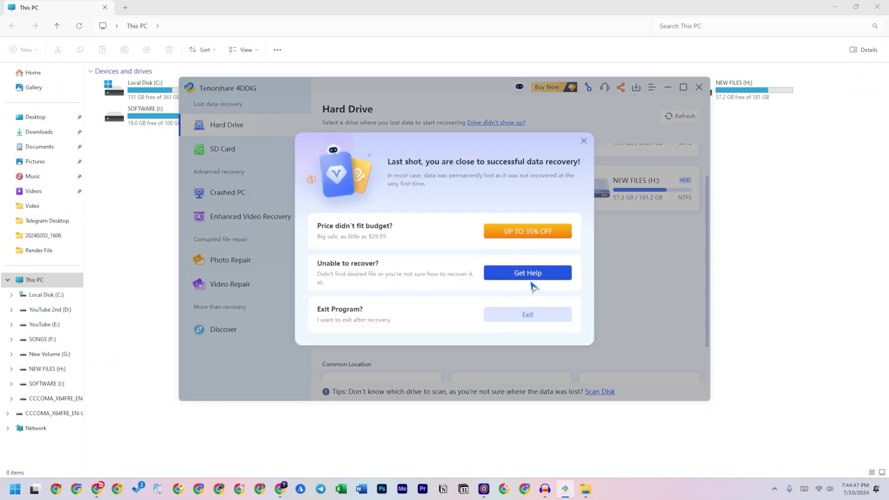
Quick-format the CCCOMA_X64FRE_EN-US_DV9 (J:) drive with the NTFS file system in File Explorer
right_click(268, 121)
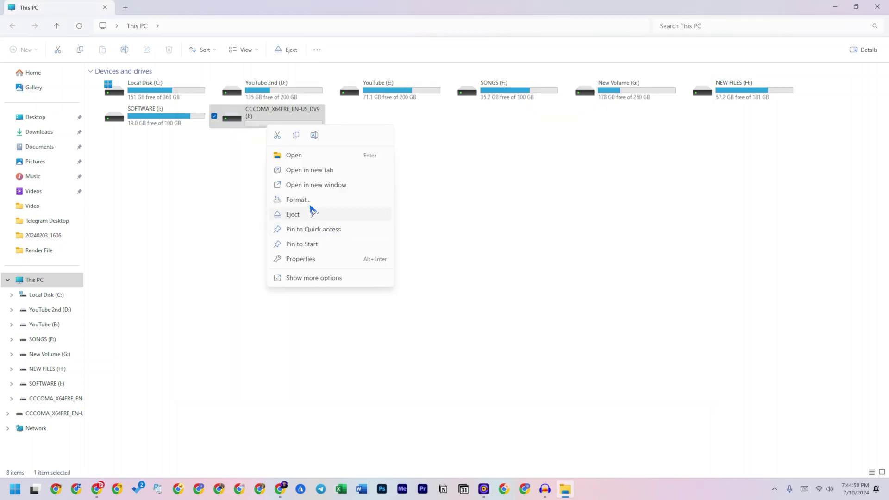
click(299, 201)
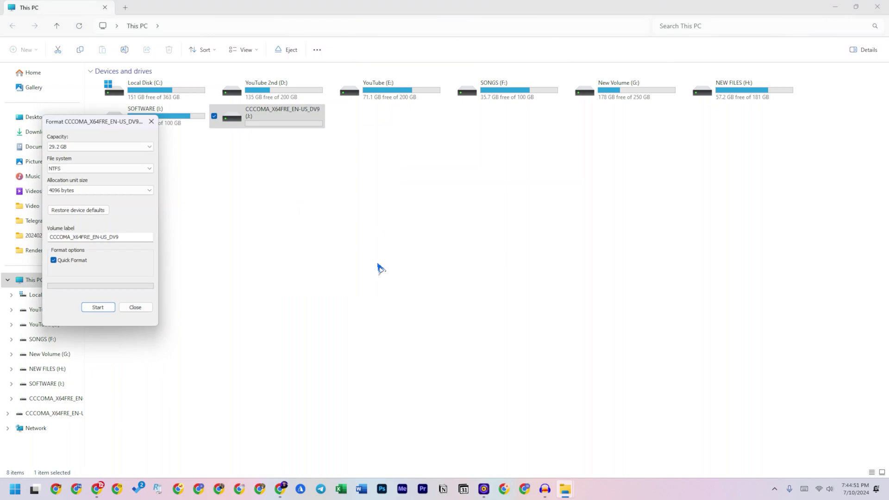
click(106, 314)
click(462, 246)
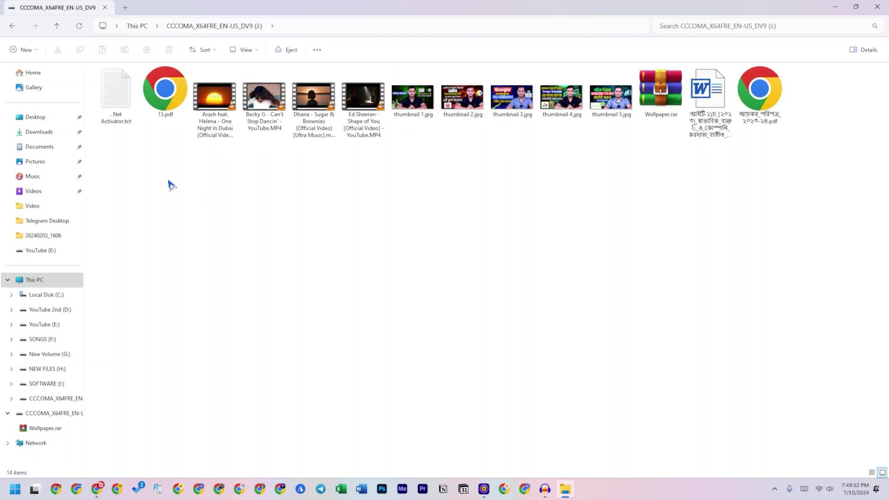
Look over the sample text, PDF, video and thumbnail files stored on the J: drive
drag(150, 175, 735, 157)
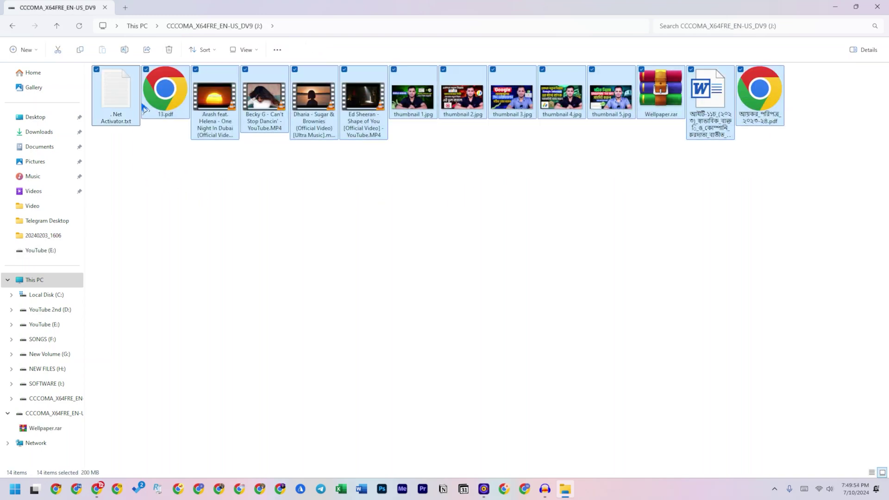
click(124, 99)
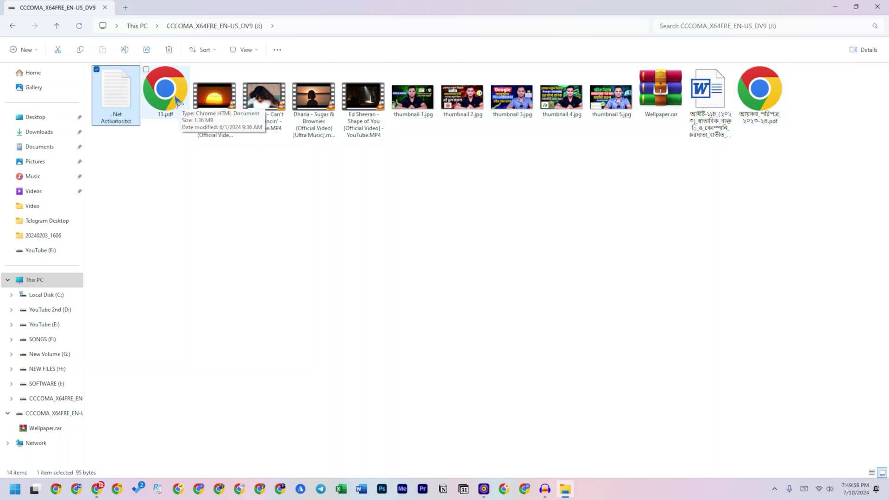
click(176, 99)
drag(220, 152, 608, 138)
click(613, 156)
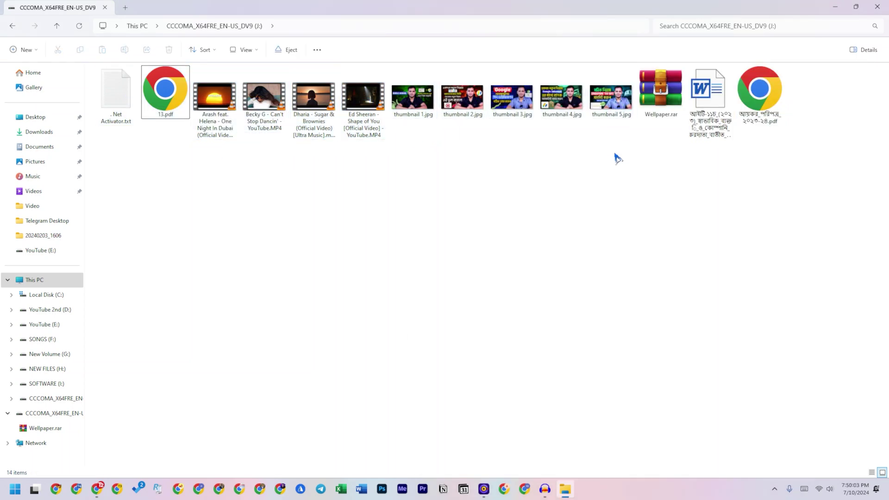
Open Wellpaper.rar and the Word document on the J: drive to check their contents, and close both
double_click(661, 104)
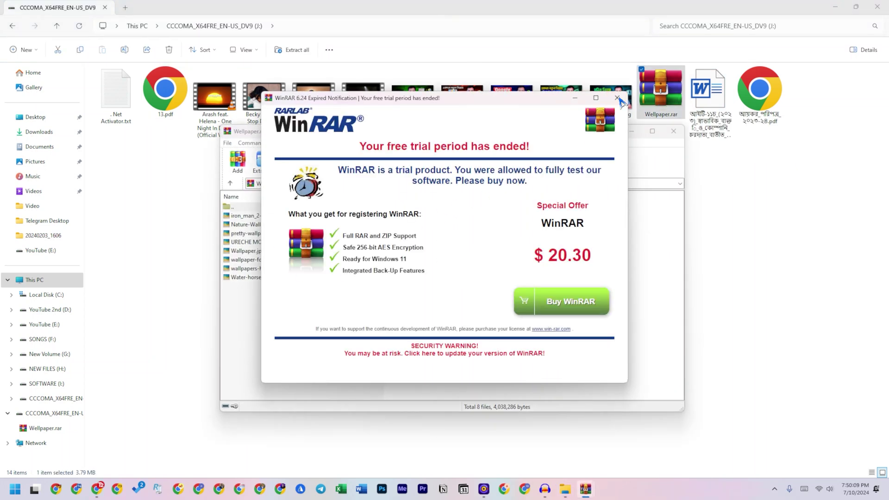
click(617, 98)
double_click(708, 92)
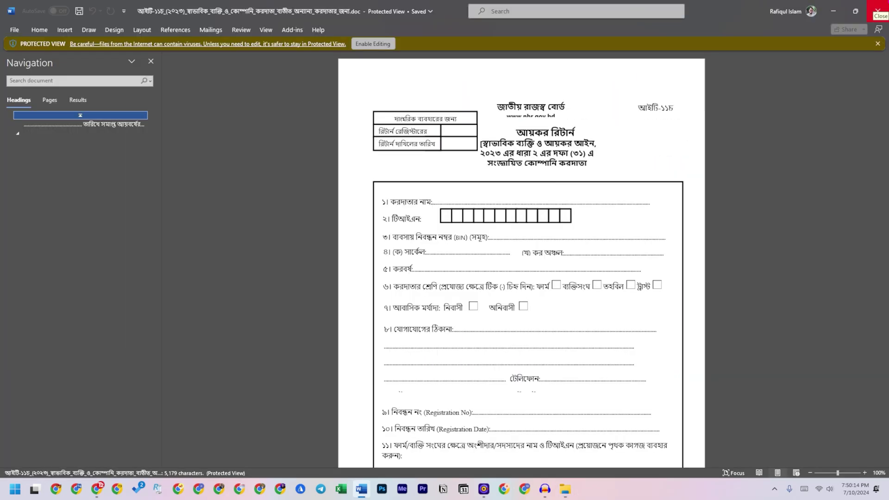
click(876, 10)
drag(140, 160, 819, 91)
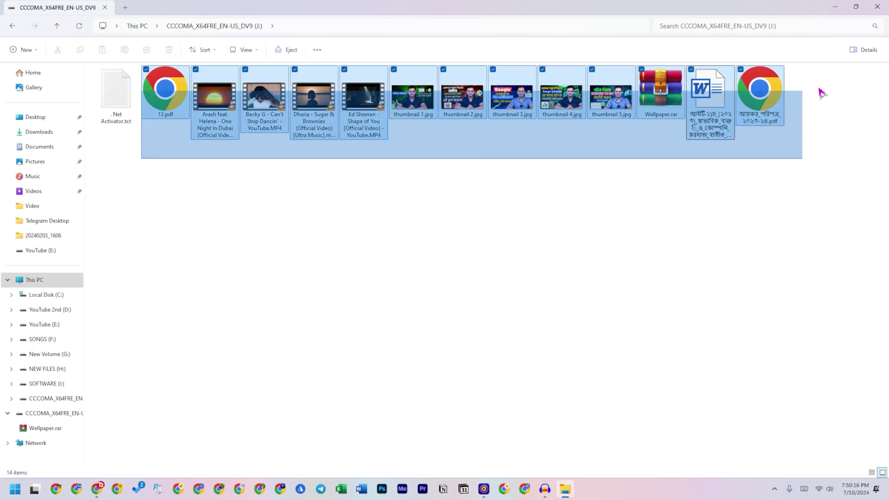
Quick-format the CCCOMA_X64FRE_EN-US_DV9 (J:) drive as NTFS from This PC and open the drive to check its contents
click(12, 25)
right_click(302, 216)
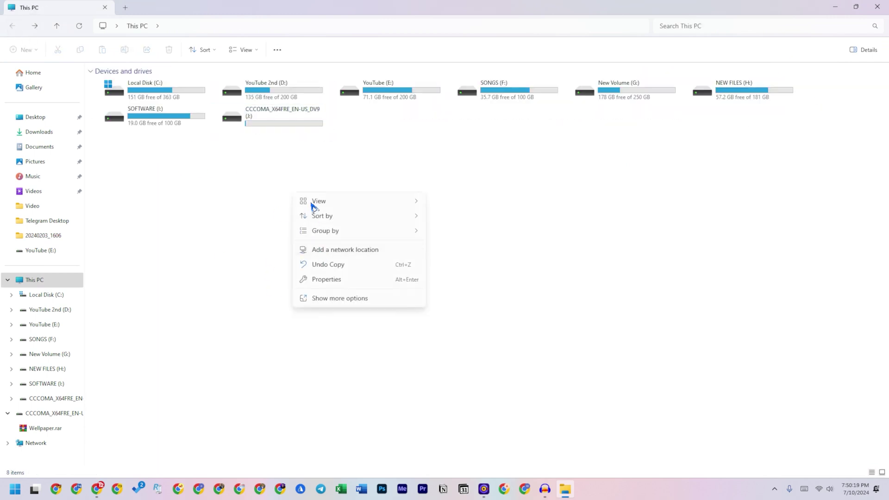
key(Escape)
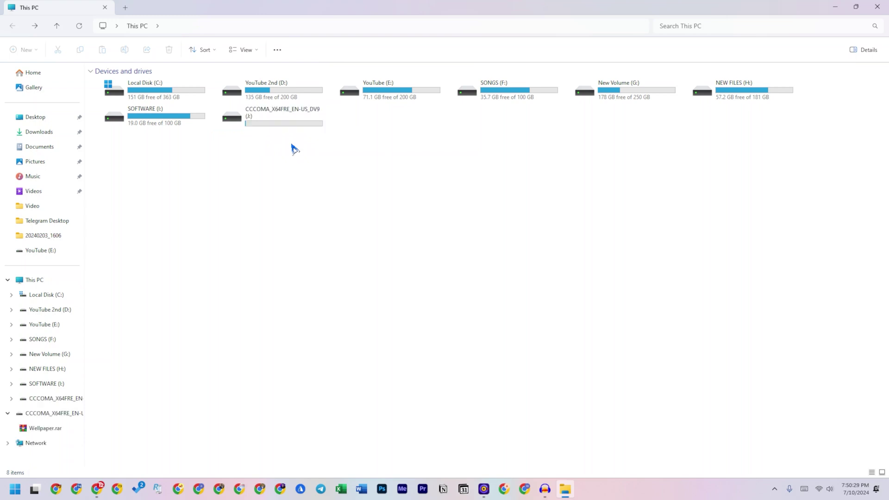
right_click(291, 135)
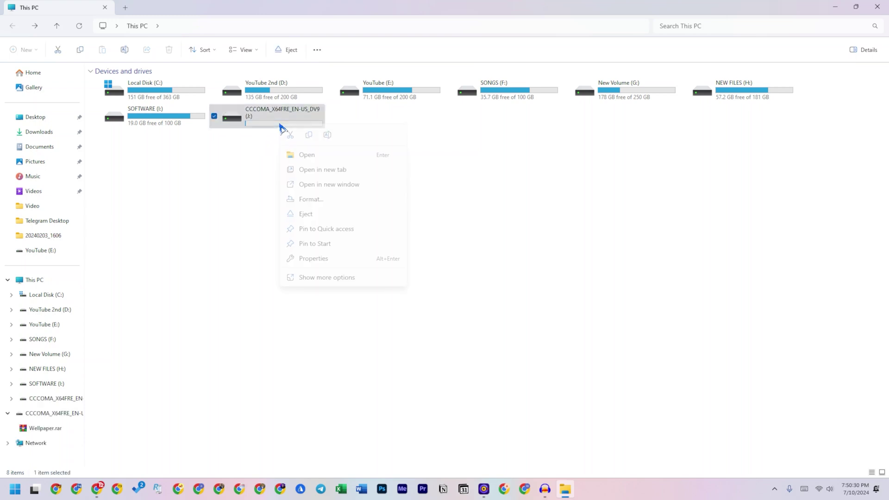
click(323, 200)
click(109, 306)
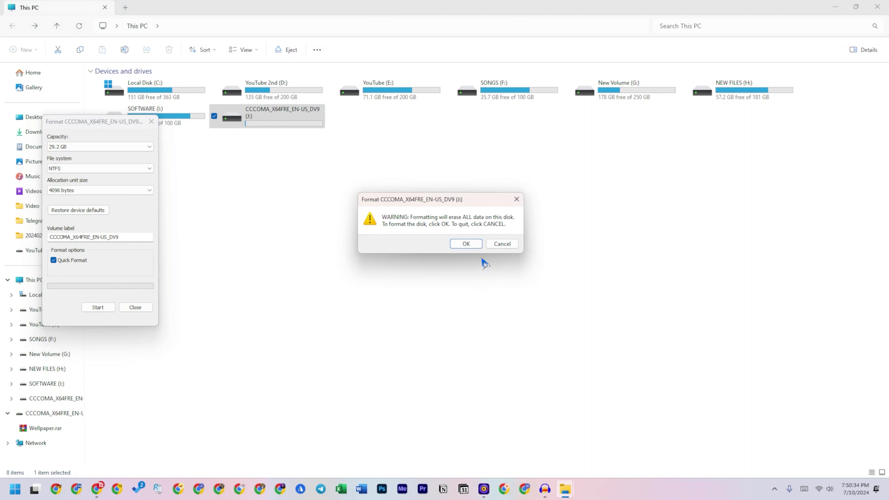
click(463, 245)
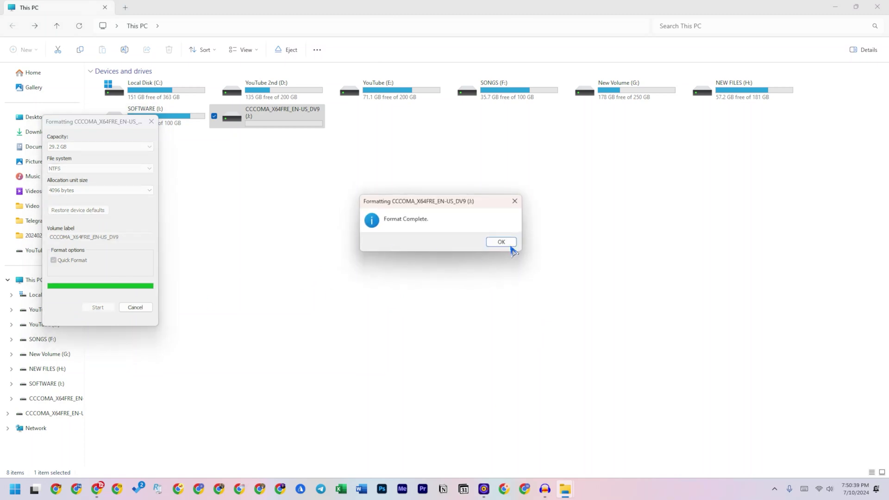
click(503, 242)
click(152, 121)
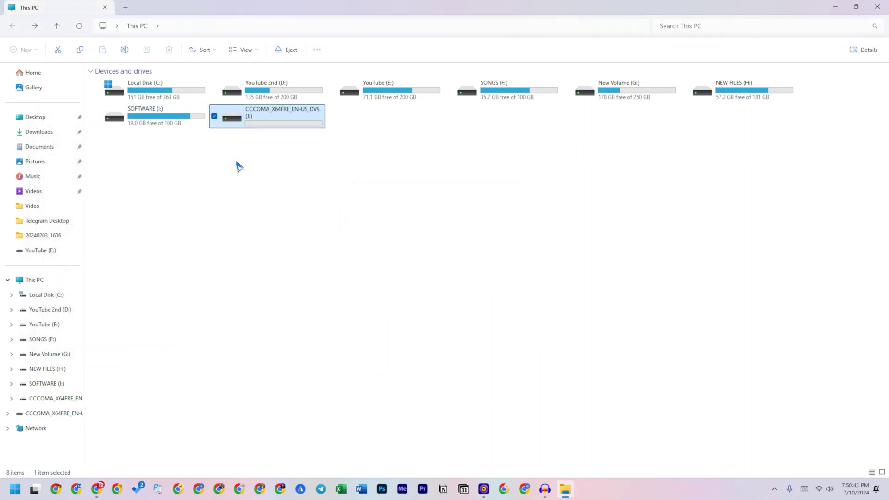
double_click(267, 123)
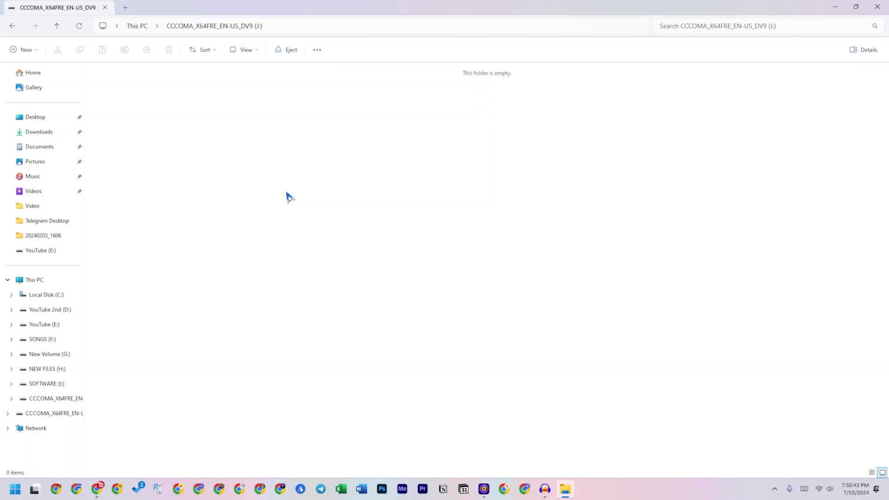
Switch to Tenorshare 4DDiG and scan the external J: drive for Photo, Video, Document, Audio and Others file types
click(878, 6)
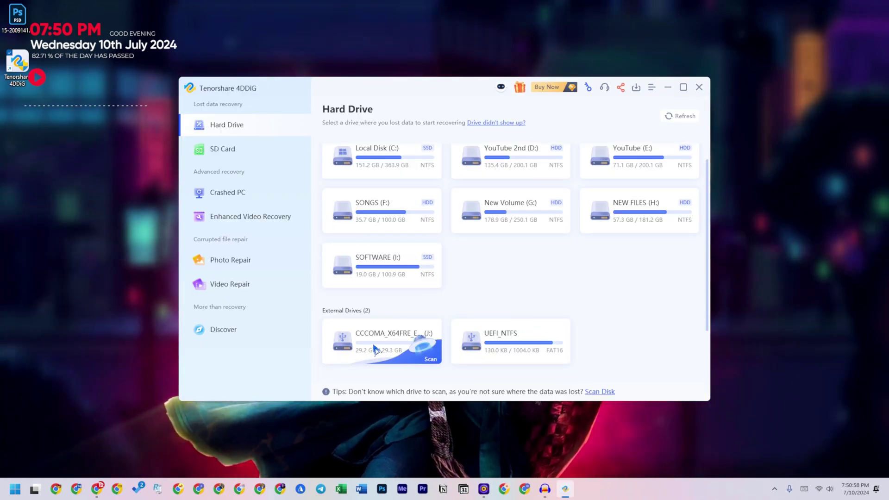
click(367, 349)
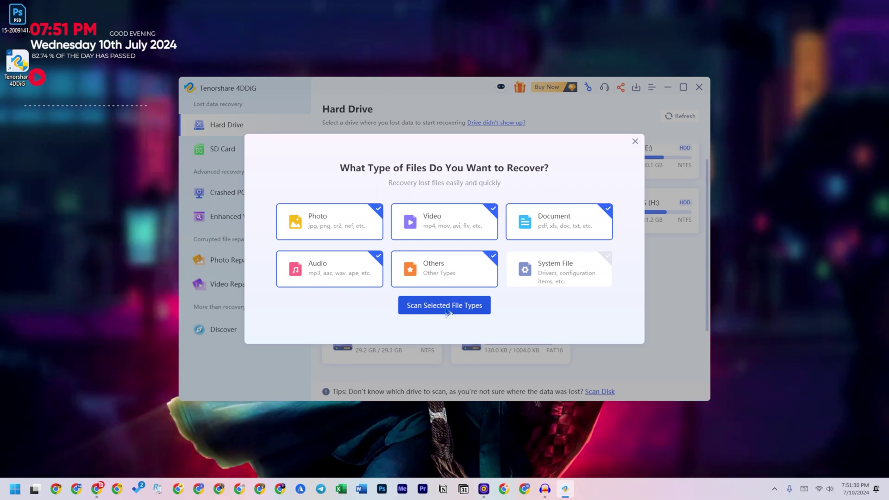
click(426, 308)
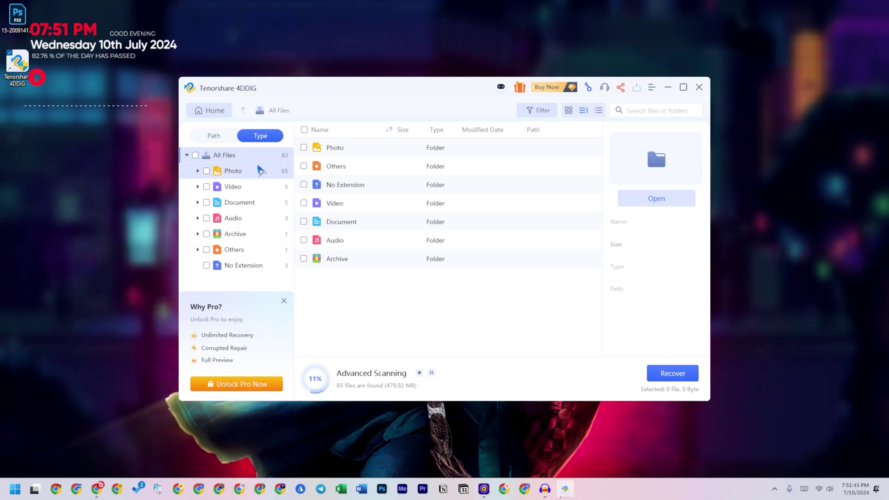
Browse the found Photo files by type, going through the ico, jpg and wmf folders
click(258, 172)
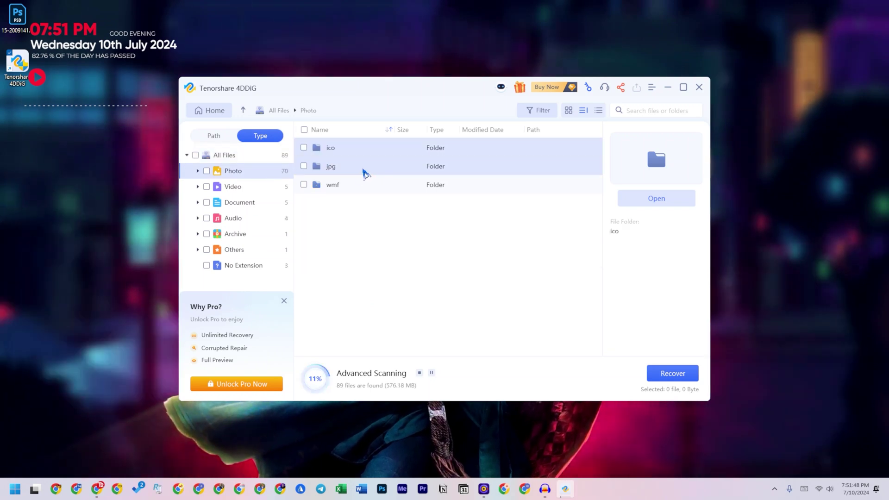
double_click(363, 168)
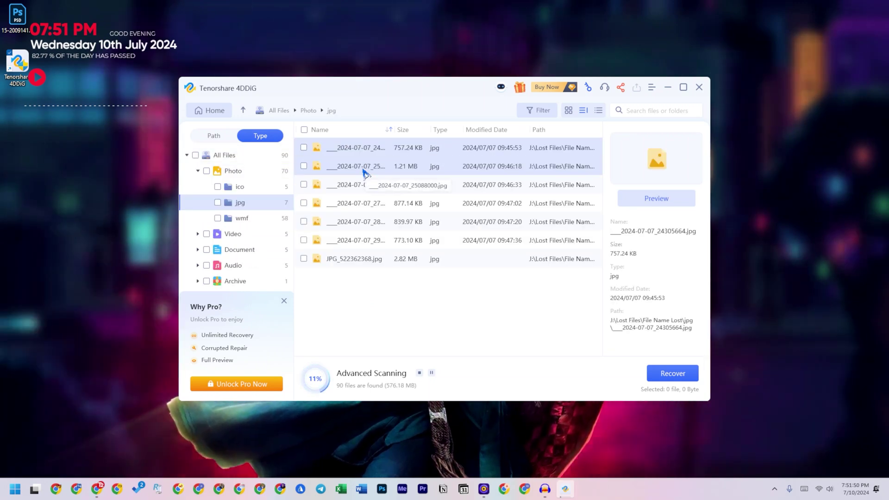
click(364, 168)
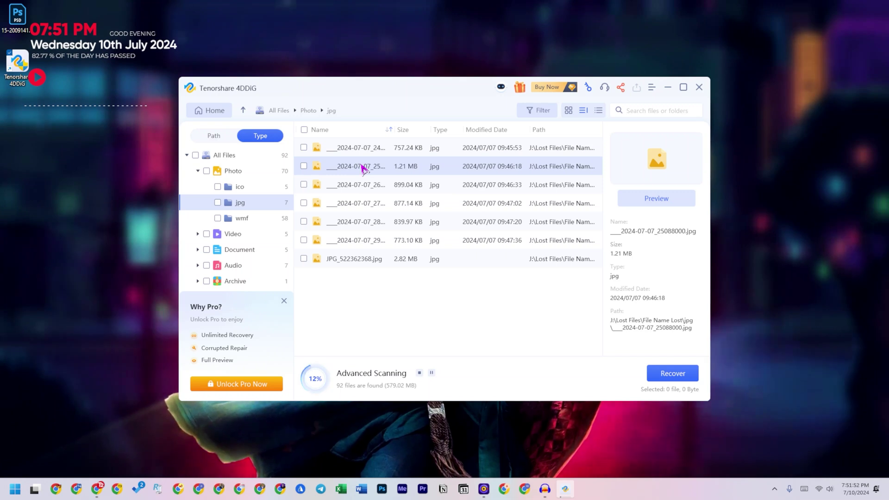
click(199, 171)
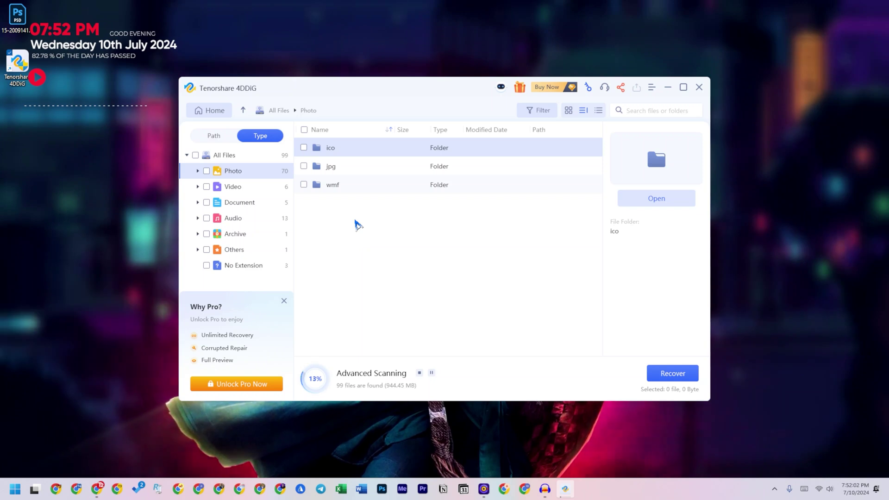
click(197, 171)
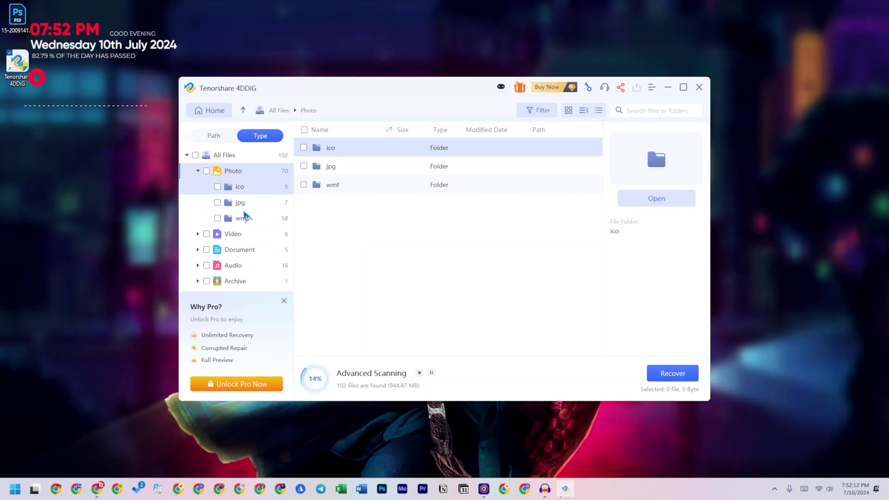
click(239, 187)
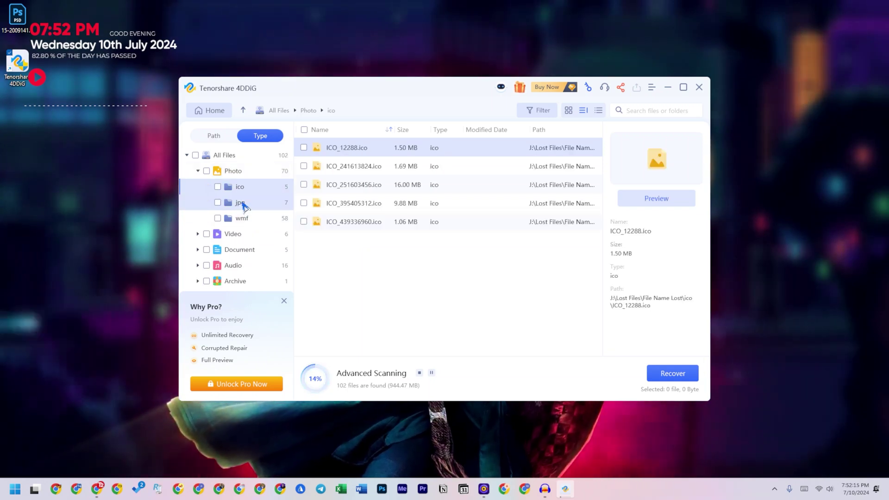
click(244, 205)
click(246, 219)
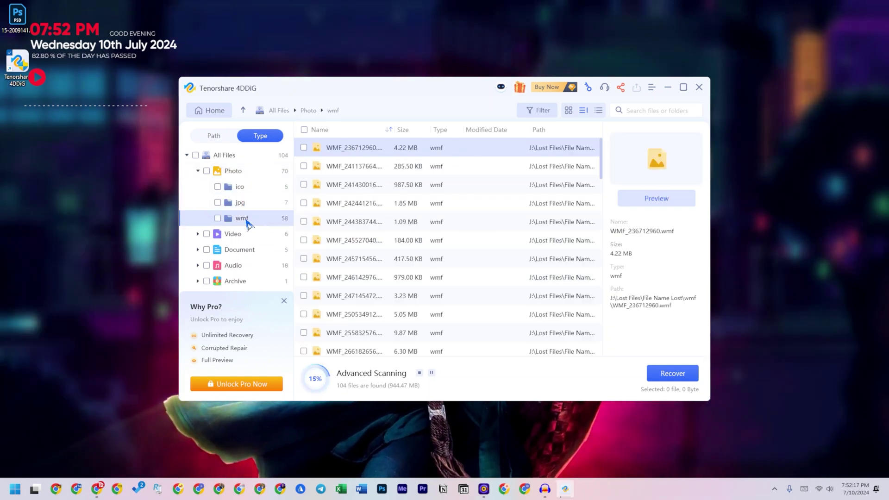
Preview several found jpg photos, including the full preview of ___2024-07-07_28184576.jpg, and close the preview window
click(239, 205)
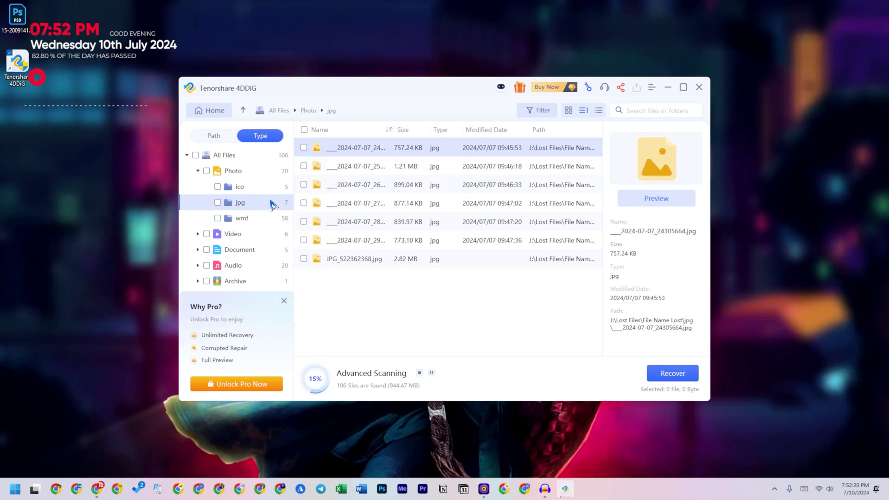
click(363, 166)
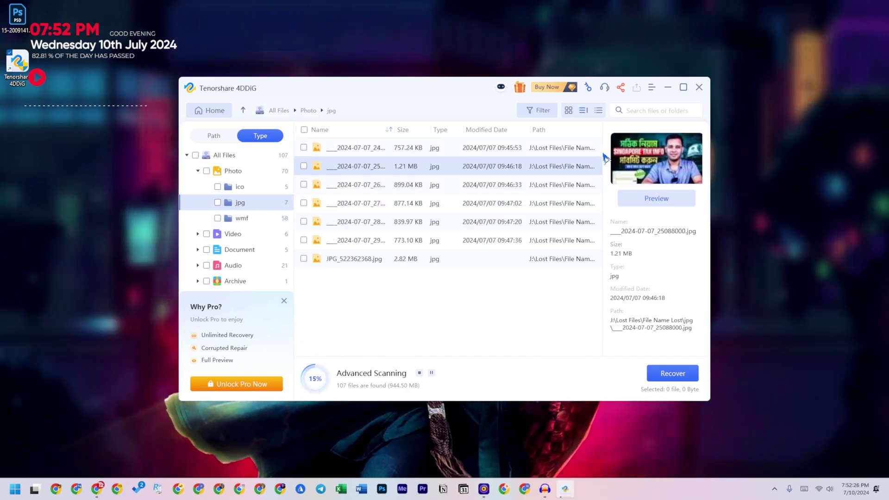
click(357, 188)
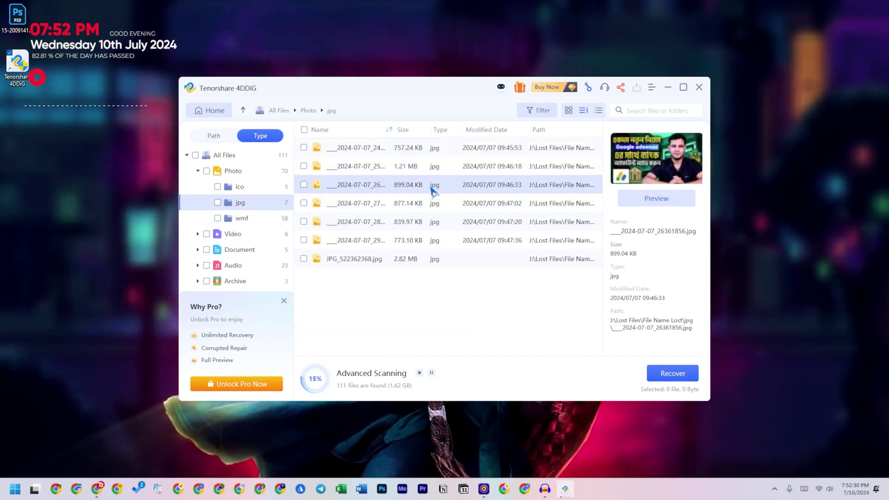
click(381, 258)
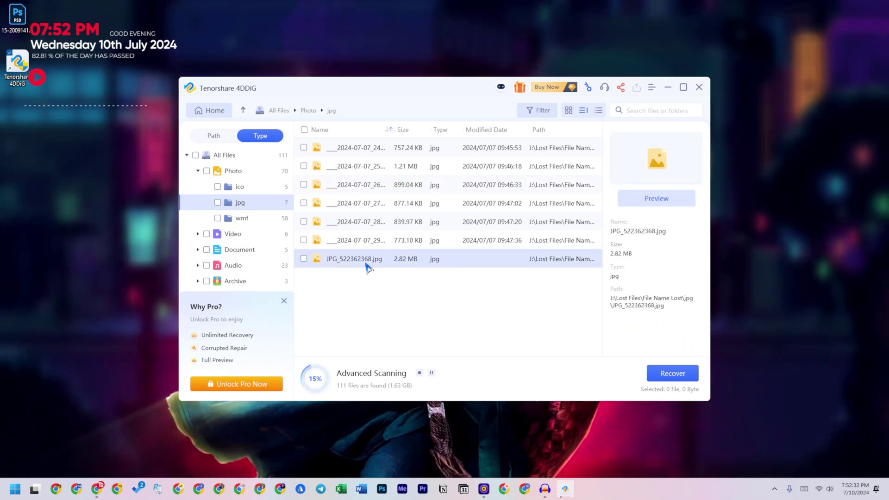
double_click(359, 221)
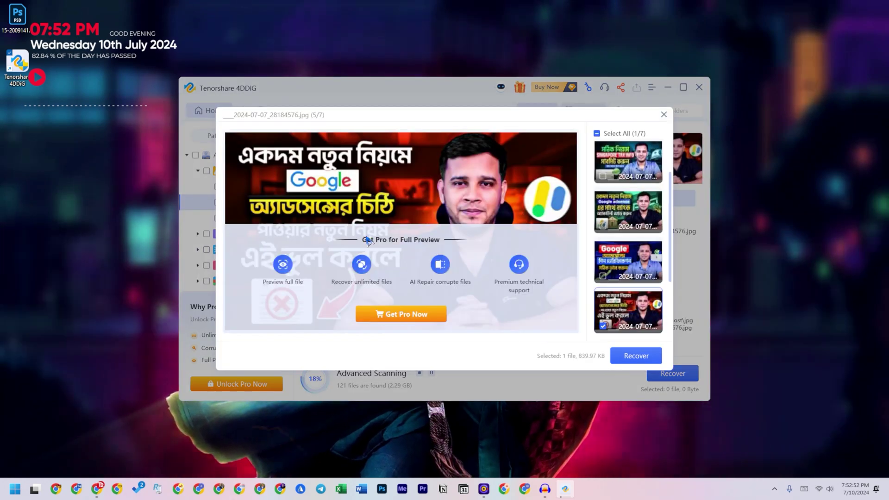
scroll(632, 324, down, 3)
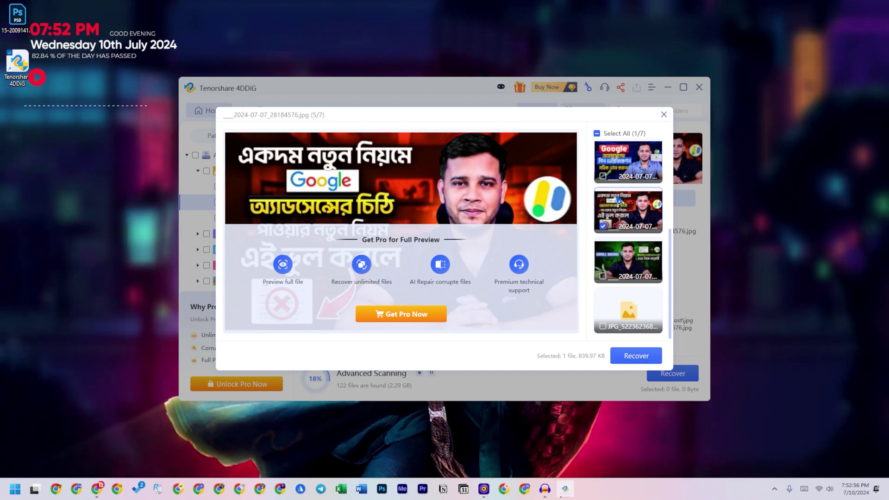
click(664, 115)
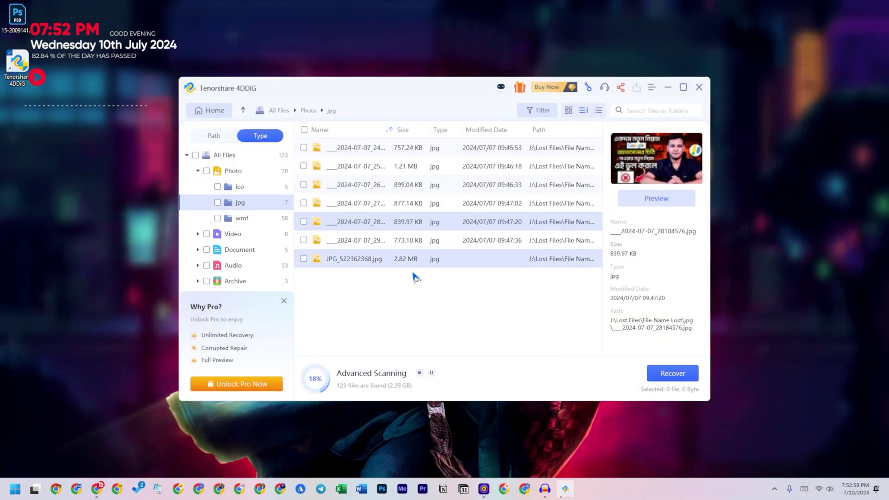
Open the mp4 folder of the found Video files and preview MP4_191025152.mp4
click(233, 233)
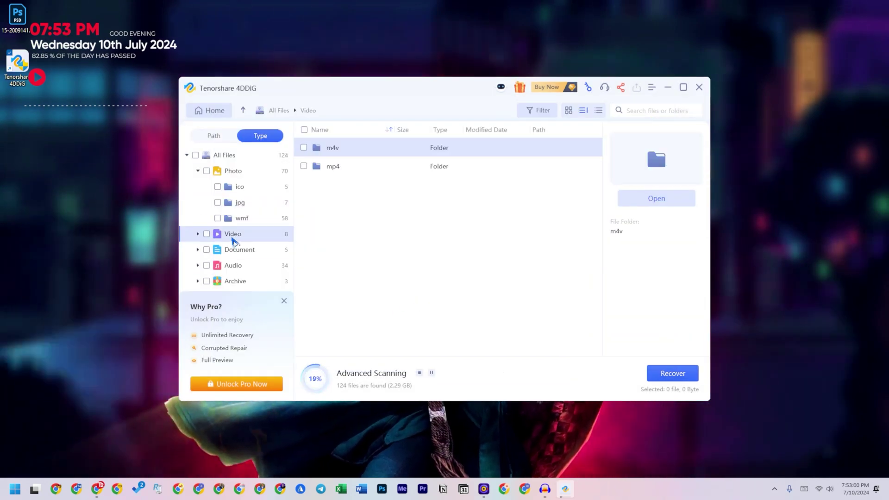
double_click(351, 166)
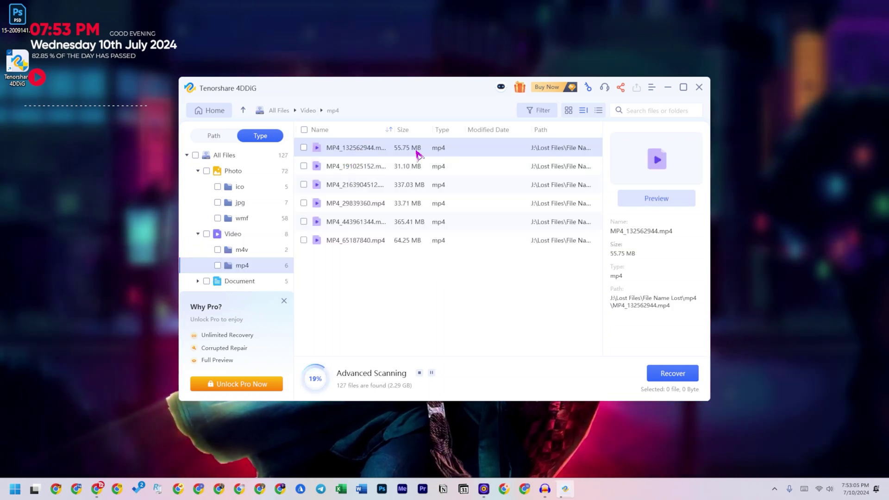
click(370, 167)
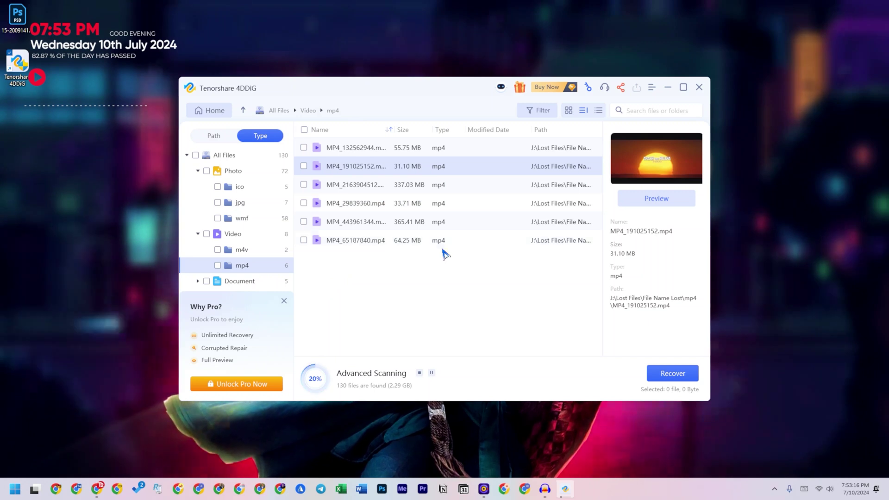
Open the mp3 folder of the found Audio files and look through its list
click(239, 296)
double_click(350, 166)
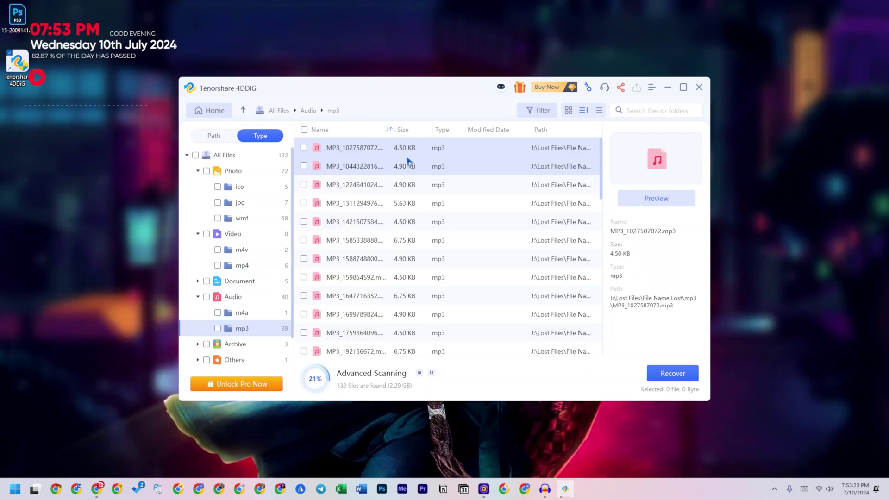
scroll(419, 312, down, 5)
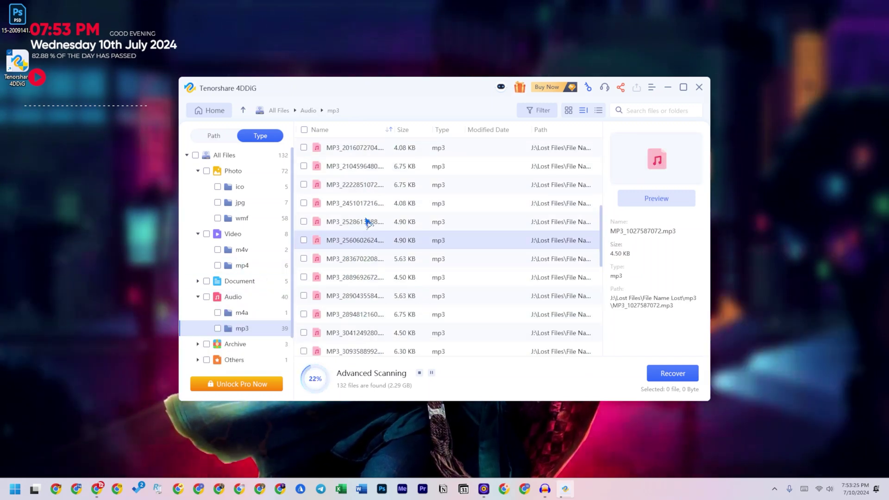
Look at the m4a folder of the found Audio files and inspect both archives in the rar folder under Archive
click(308, 110)
double_click(356, 147)
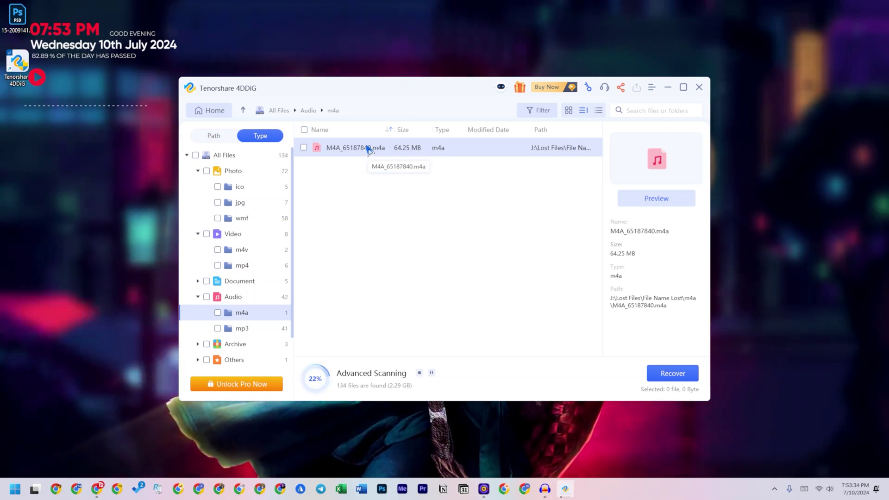
scroll(248, 351, down, 1)
click(252, 316)
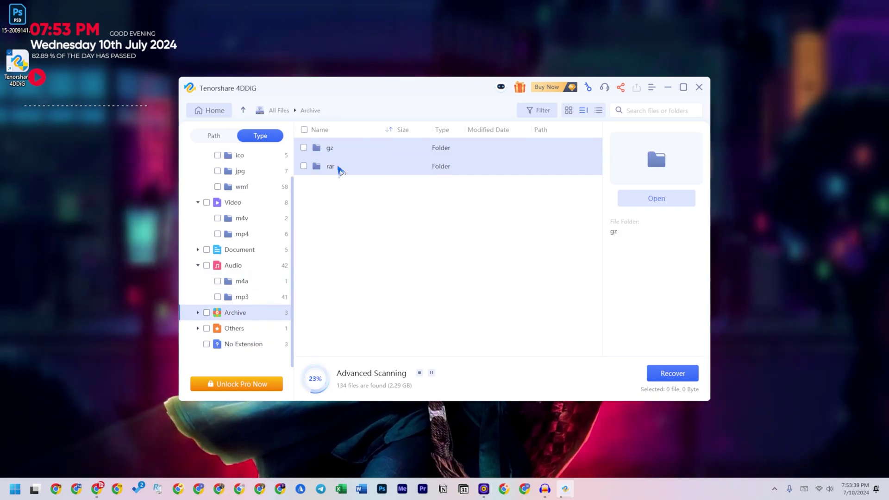
double_click(338, 167)
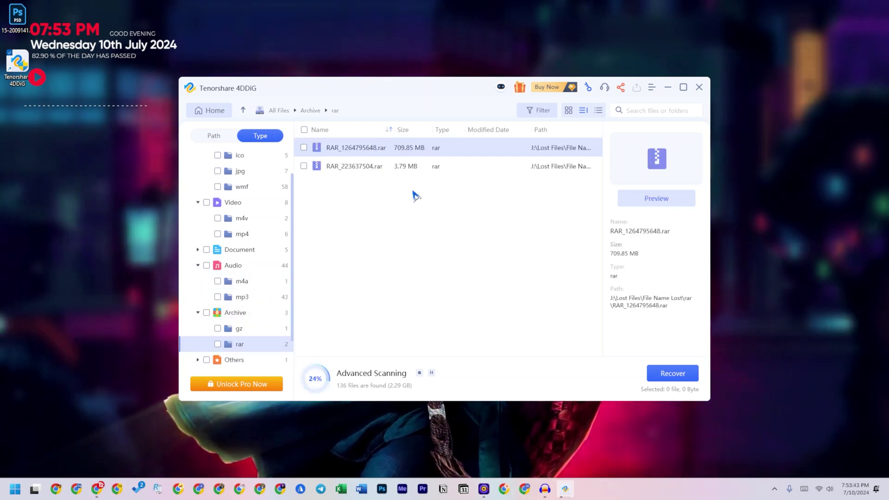
click(396, 168)
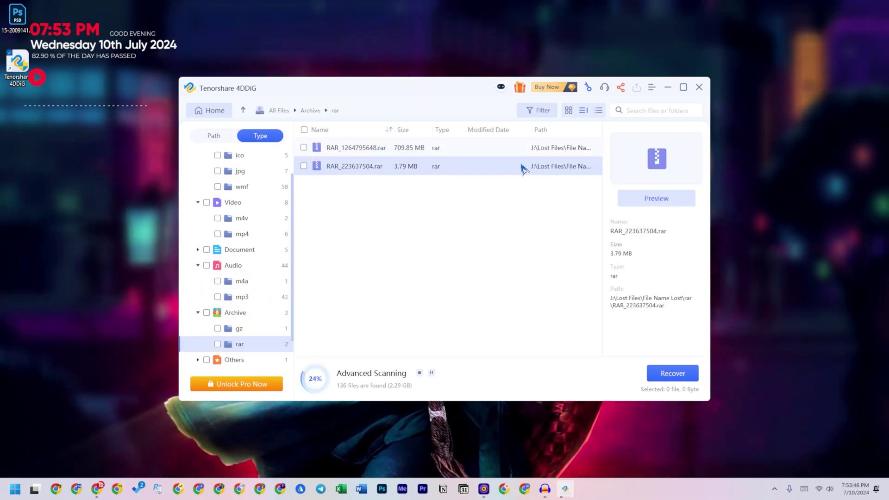
click(380, 147)
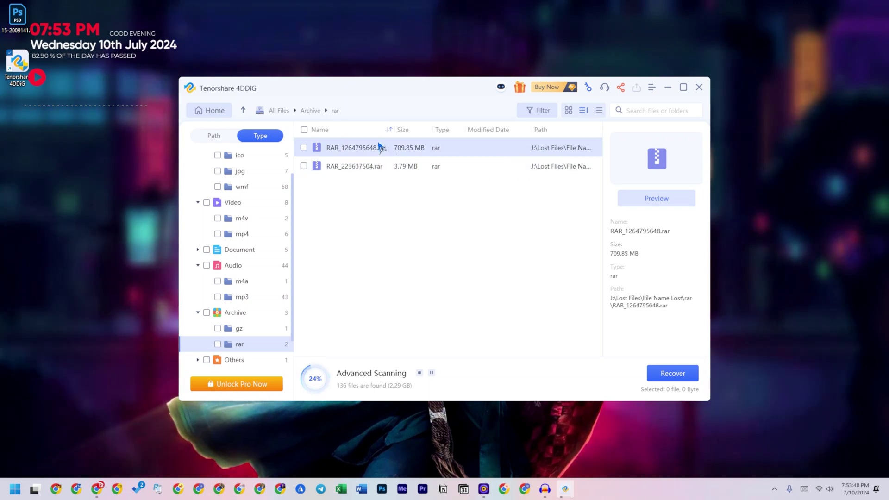
Open the Others category, select the found files of all categories for recovery and stop the advanced scan
click(249, 360)
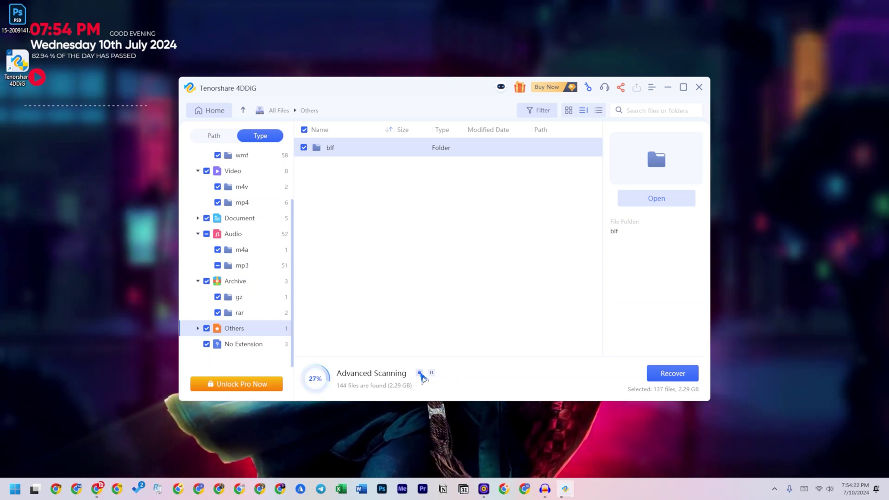
click(418, 373)
click(460, 262)
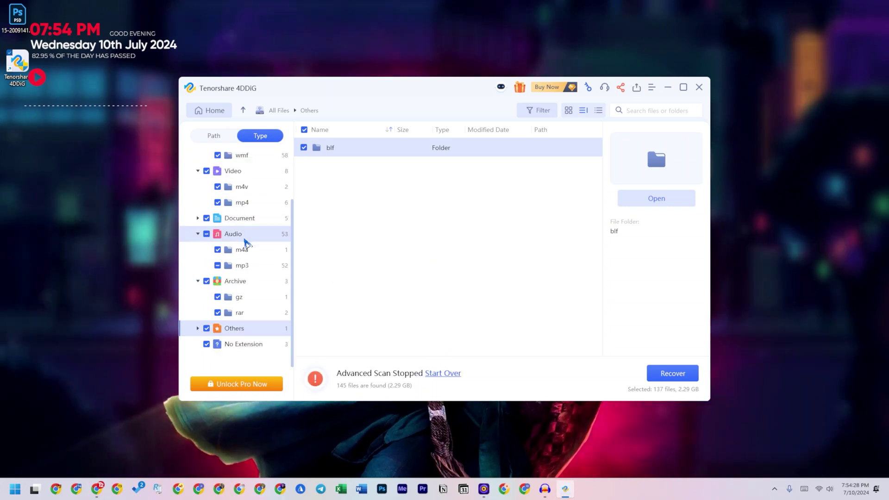
Try to recover the selected files to NEW FILES (H:) with the Recover and Repair option
click(673, 375)
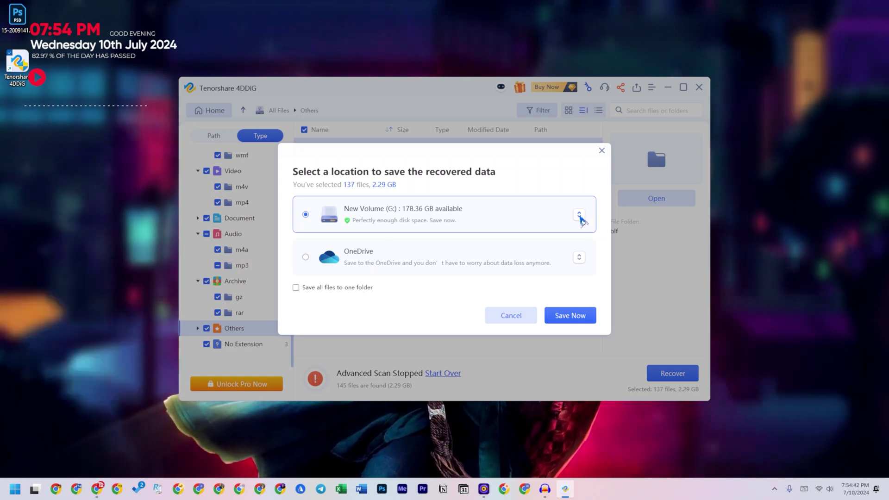
click(578, 215)
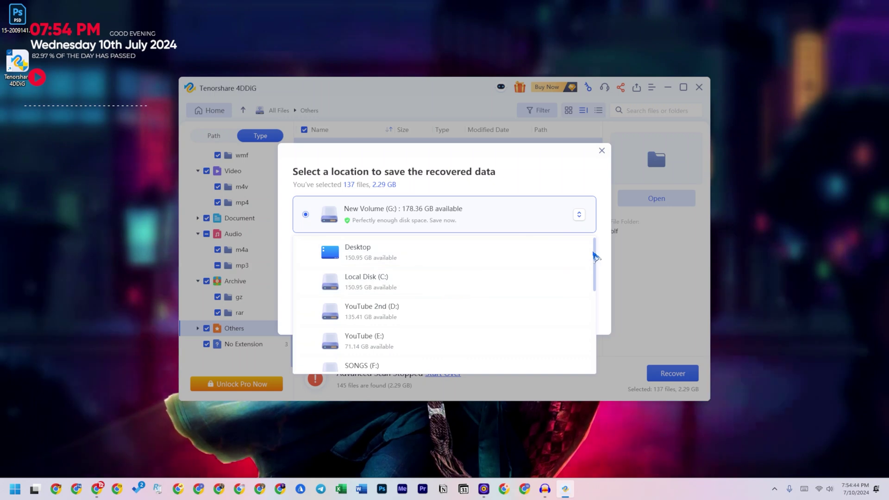
drag(593, 254, 587, 329)
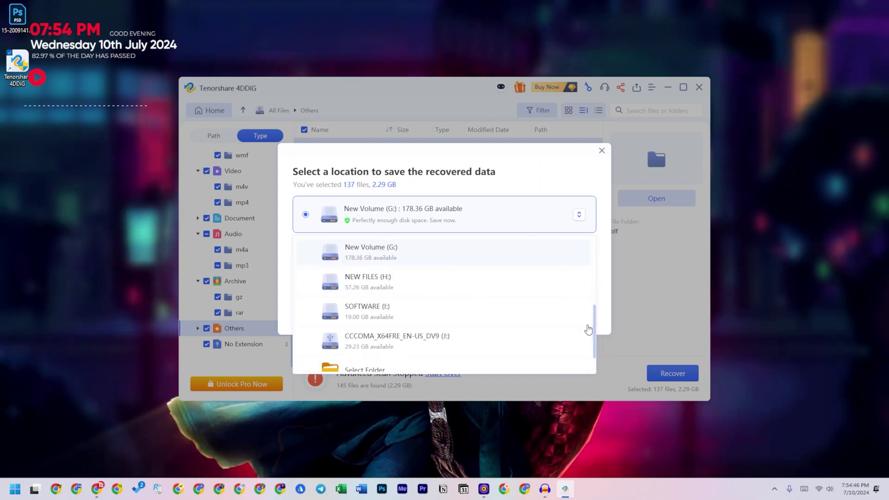
drag(588, 329, 599, 288)
scroll(387, 305, down, 2)
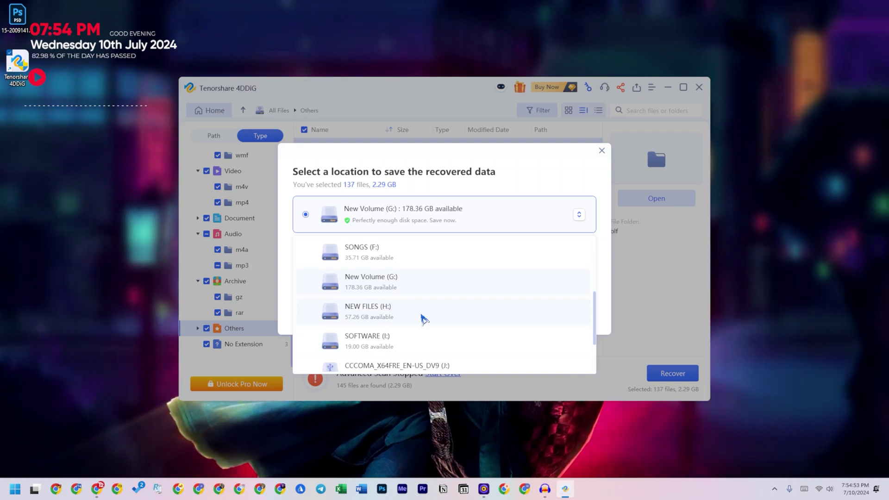
click(421, 315)
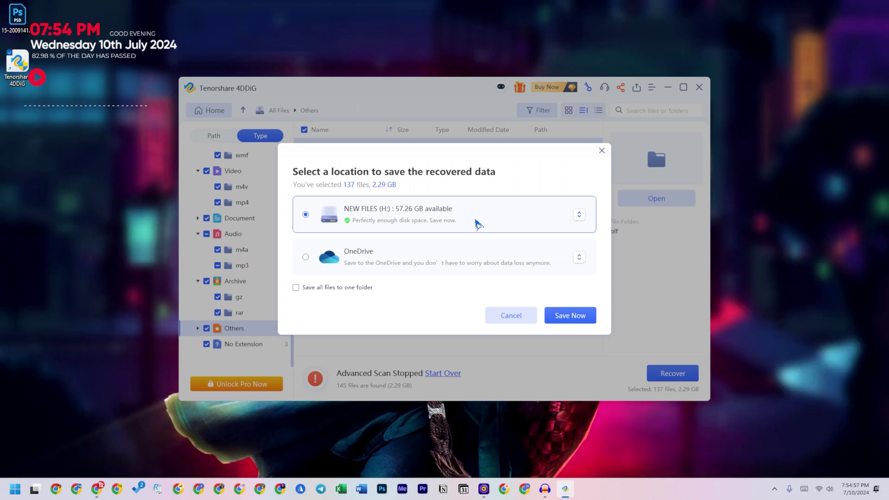
click(567, 319)
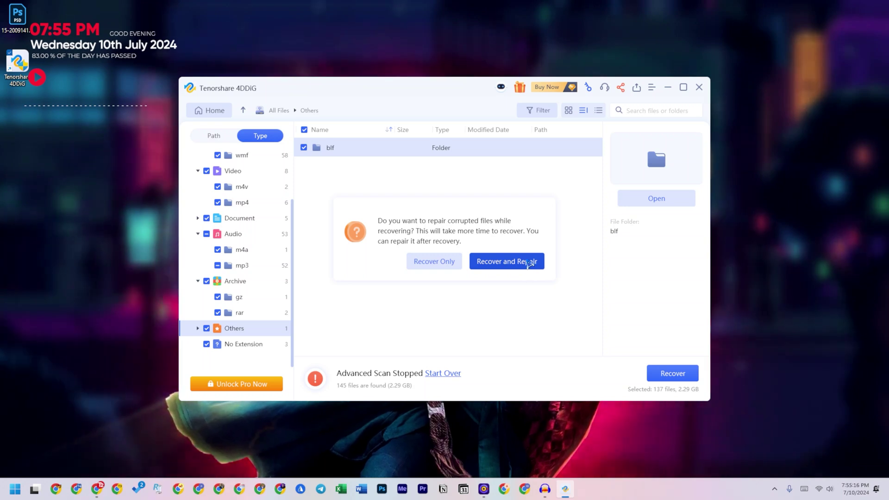
click(528, 262)
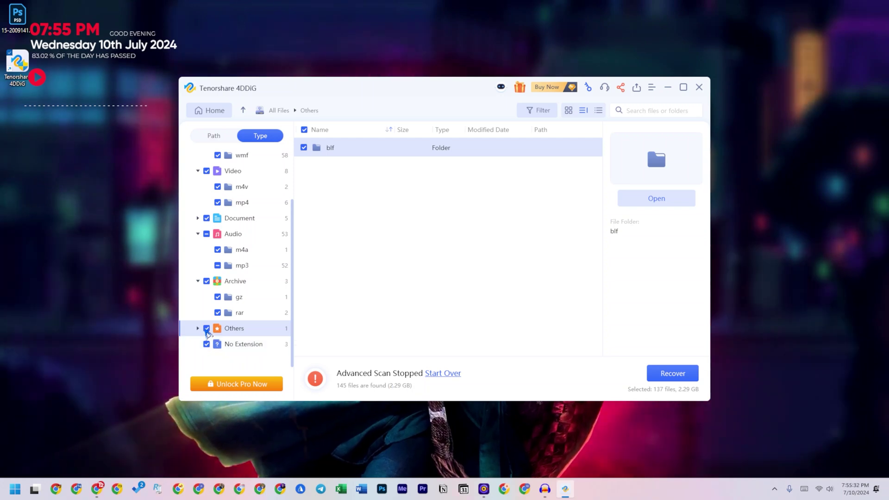
Exclude Others, No Extension, the mp3 folder and one rar archive, recover the remaining selection and give up the files beyond the free allowance
click(207, 328)
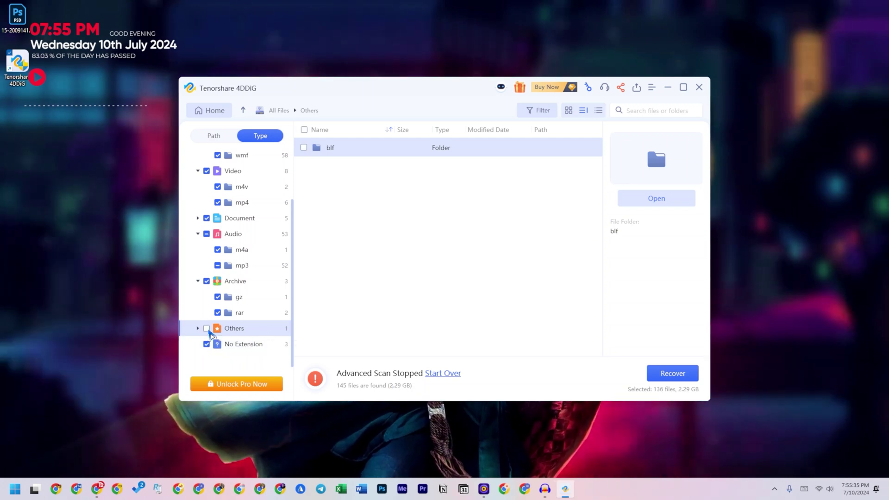
click(211, 348)
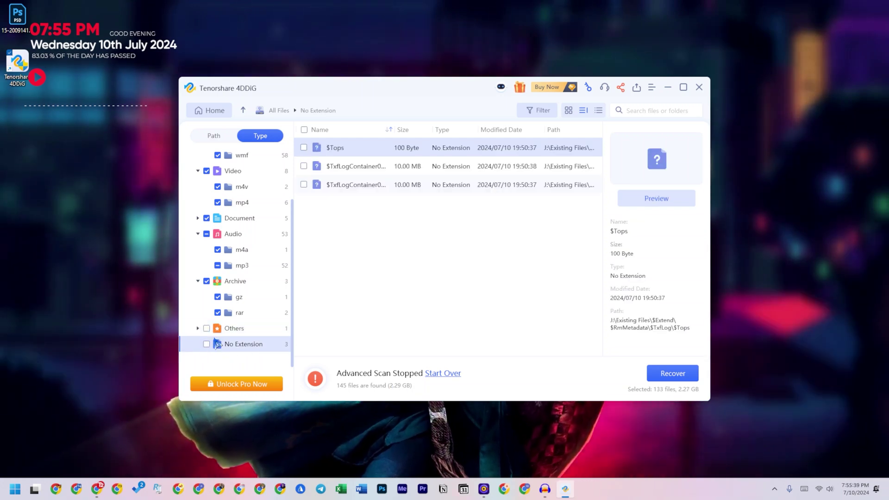
click(248, 313)
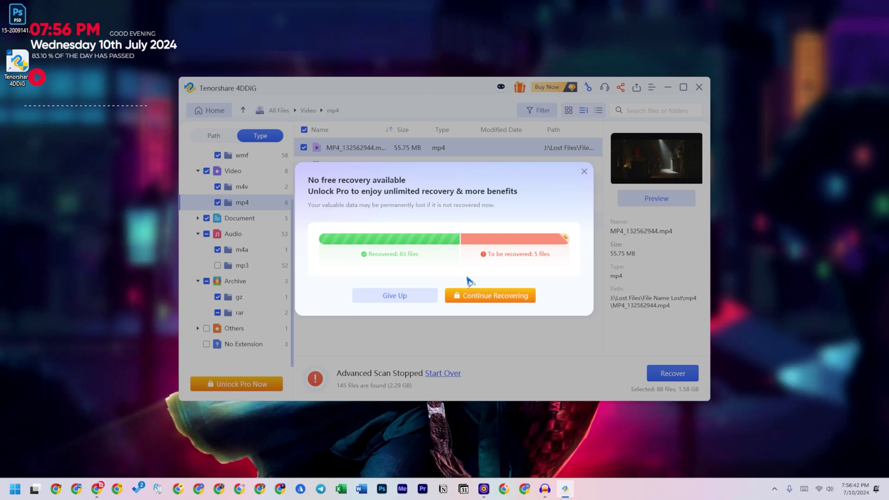
click(395, 296)
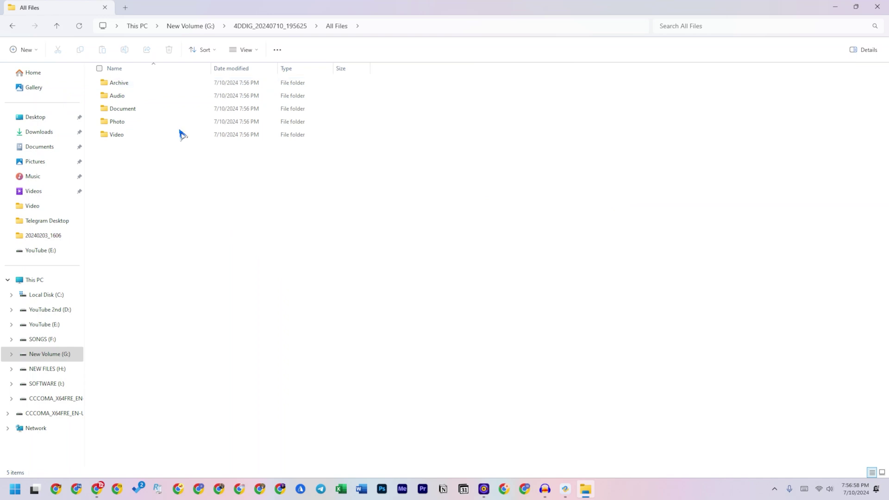
In File Explorer, open RAR_223637504.rar from the recovered Archive\rar folder and close the extra WinRAR window
double_click(126, 82)
double_click(142, 95)
double_click(133, 85)
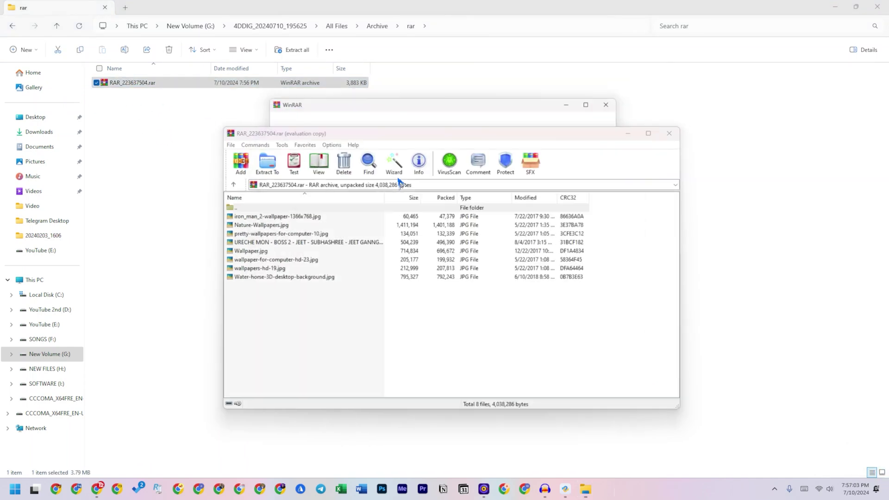
click(610, 103)
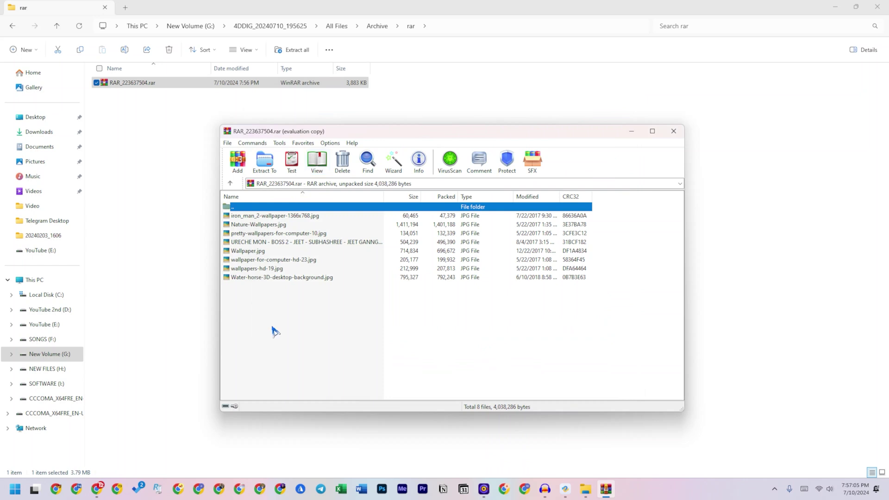
Extract the archive's pictures into a RAR_223637504 folder and close WinRAR
click(264, 162)
click(476, 368)
click(674, 131)
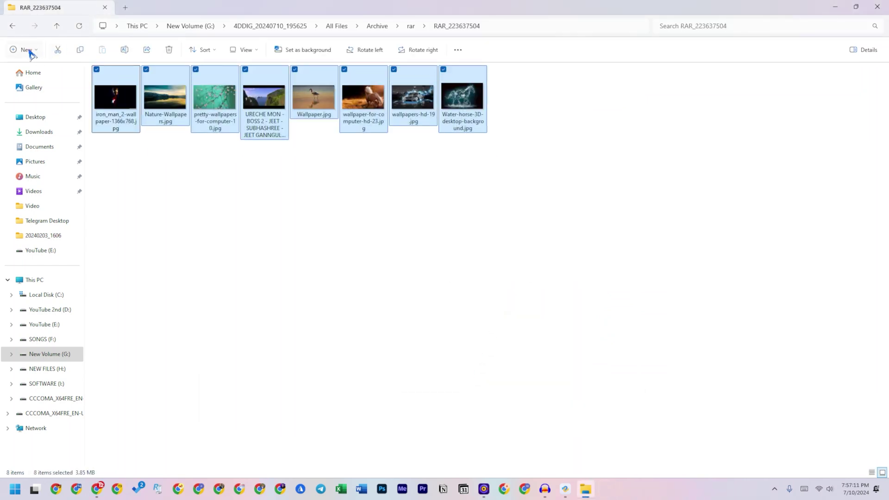
Go back to the recovered folders, play M4A_65187840 from Audio\m4a and close the media player
click(12, 26)
click(13, 26)
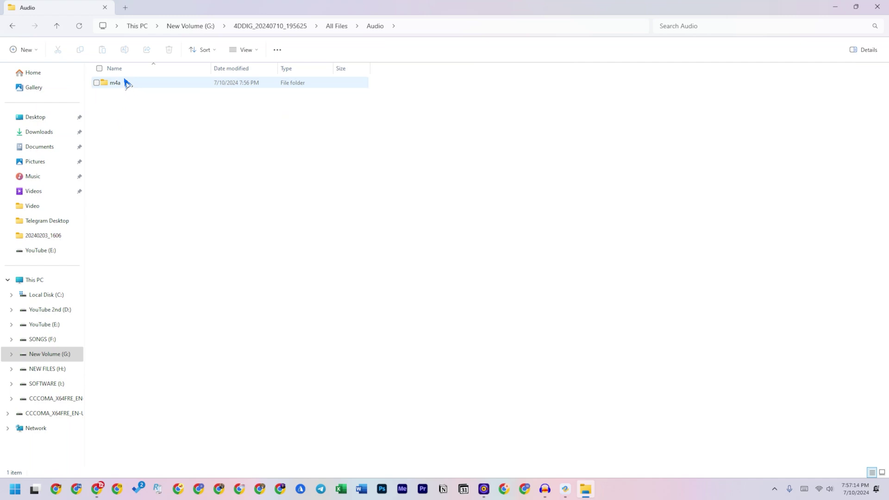
double_click(125, 82)
double_click(125, 82)
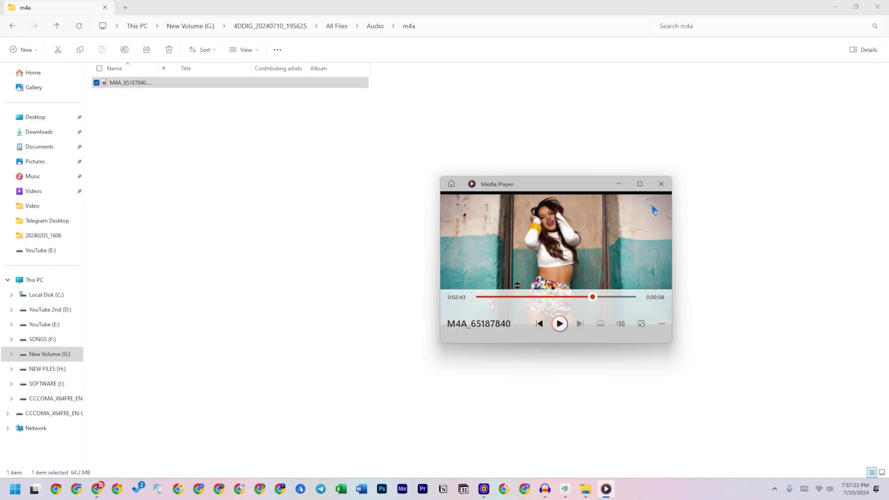
click(661, 185)
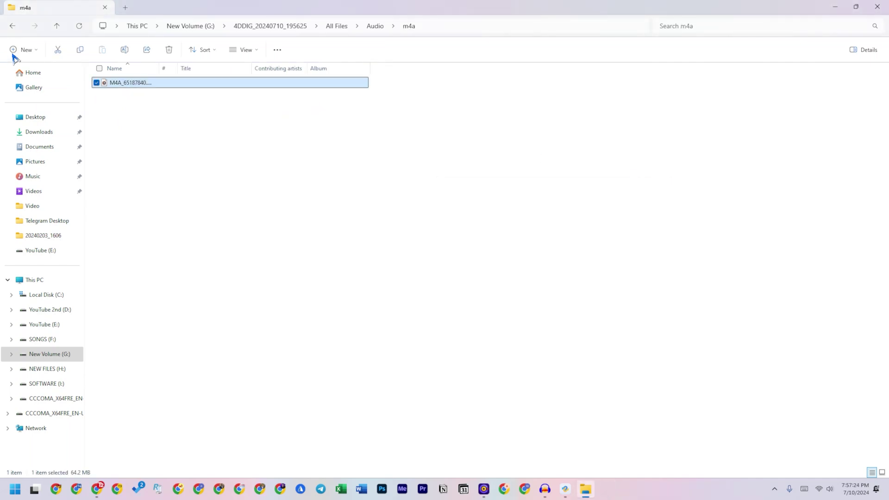
Play MP4_29839360.mp4 and MP4_132562944.mp4 from the recovered Video\mp4 folder, lowering the system volume, and close the player
click(12, 26)
double_click(129, 82)
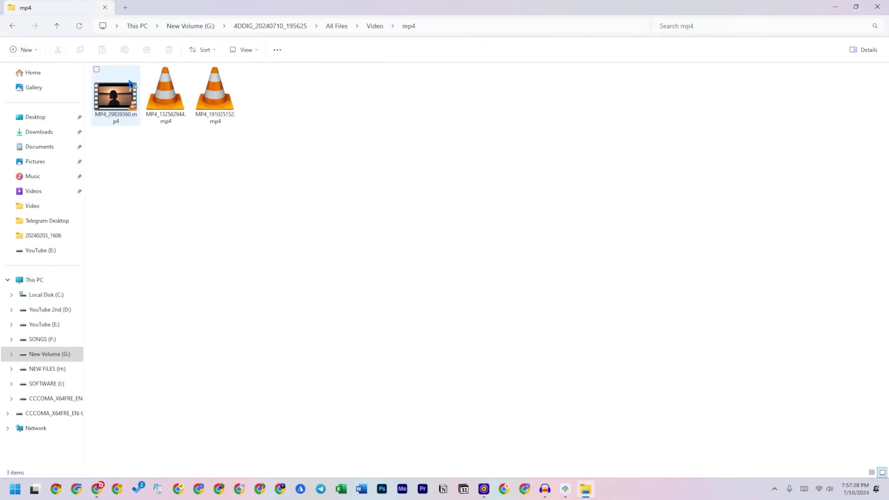
double_click(113, 104)
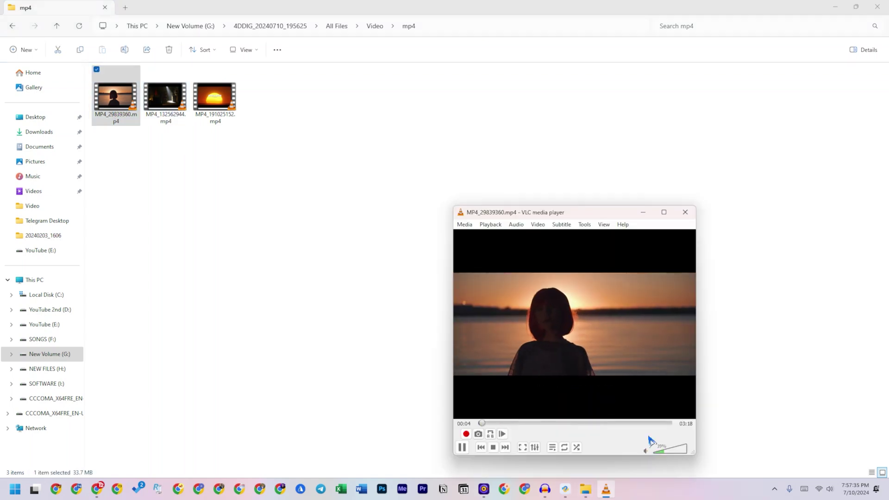
click(829, 490)
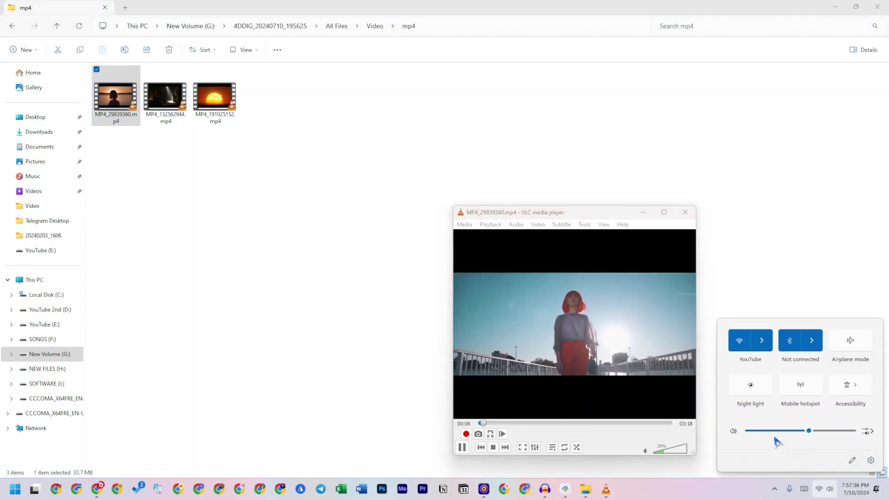
click(758, 431)
drag(169, 106, 482, 317)
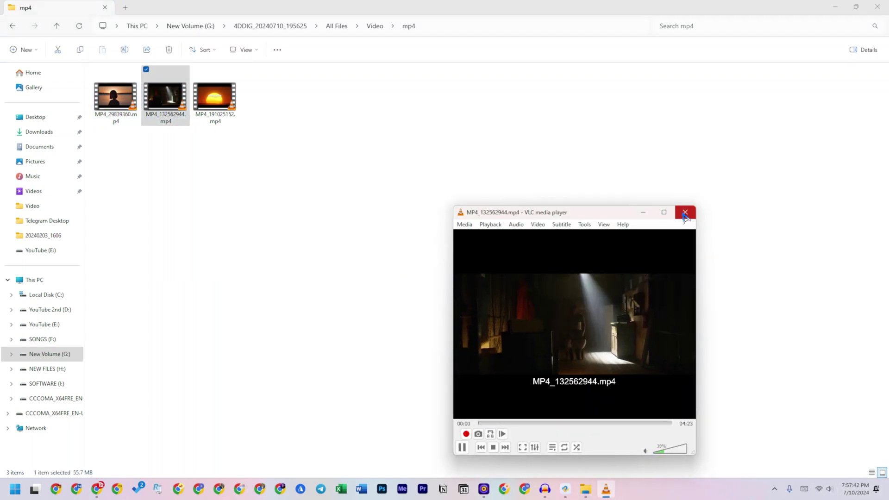
click(685, 212)
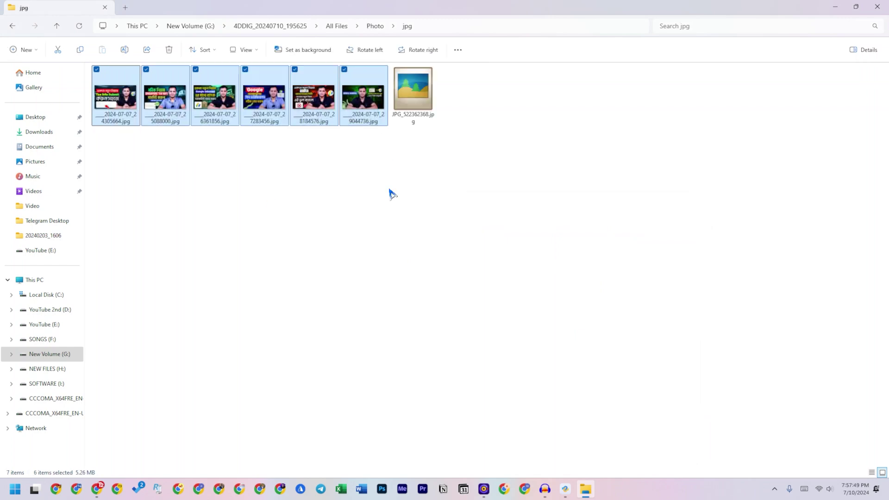
Look over the recovered pictures in the Photo\jpg folder and go back to the recovered All Files folder
click(393, 204)
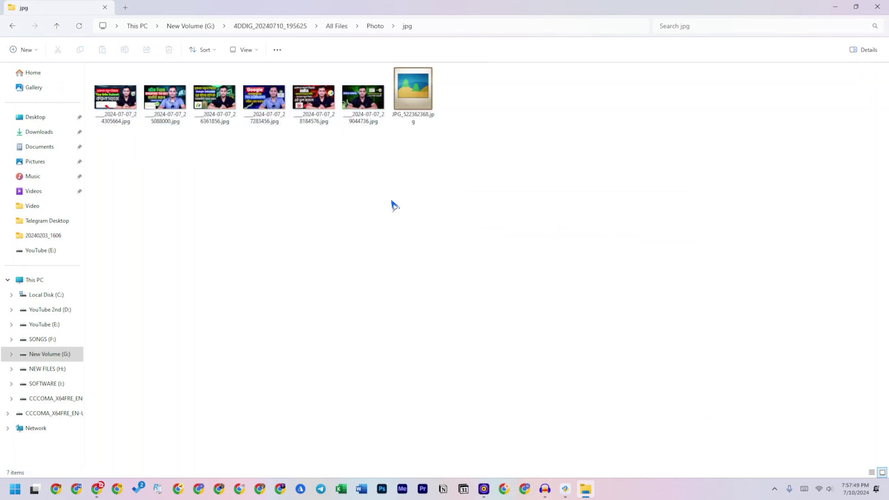
click(12, 26)
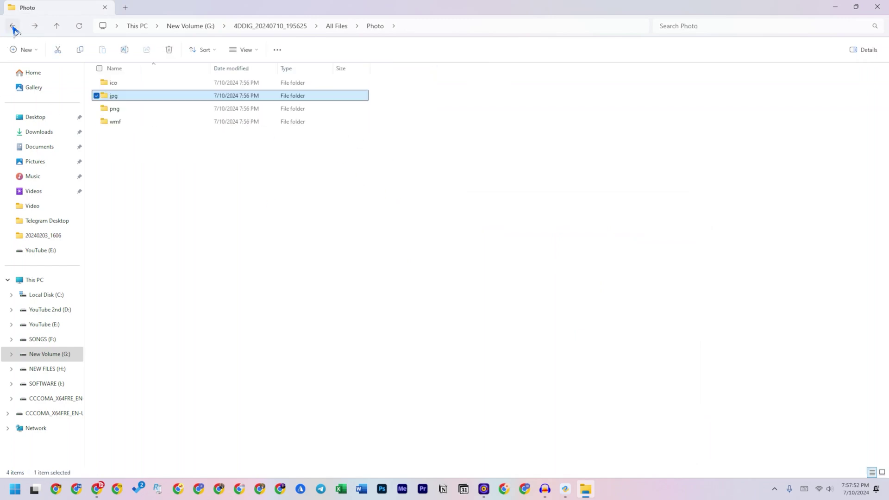
click(13, 27)
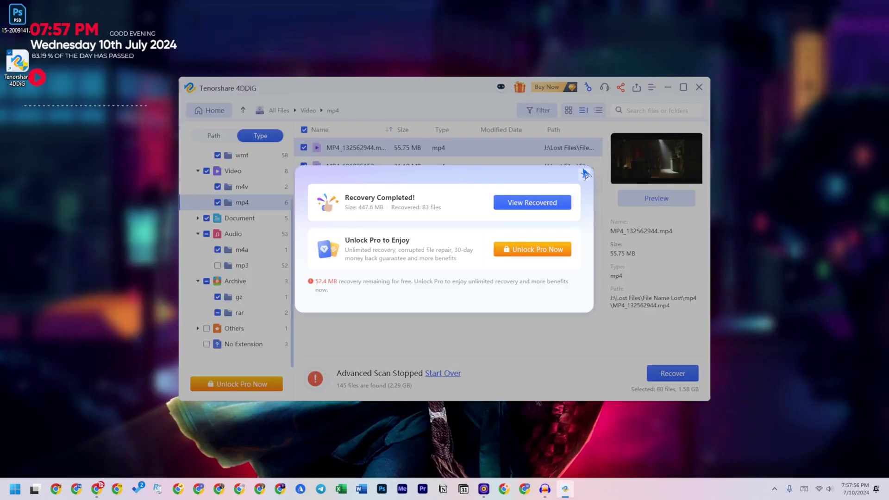
Back in Tenorshare 4DDiG, dismiss the recovery summary and return to the home screen
click(586, 173)
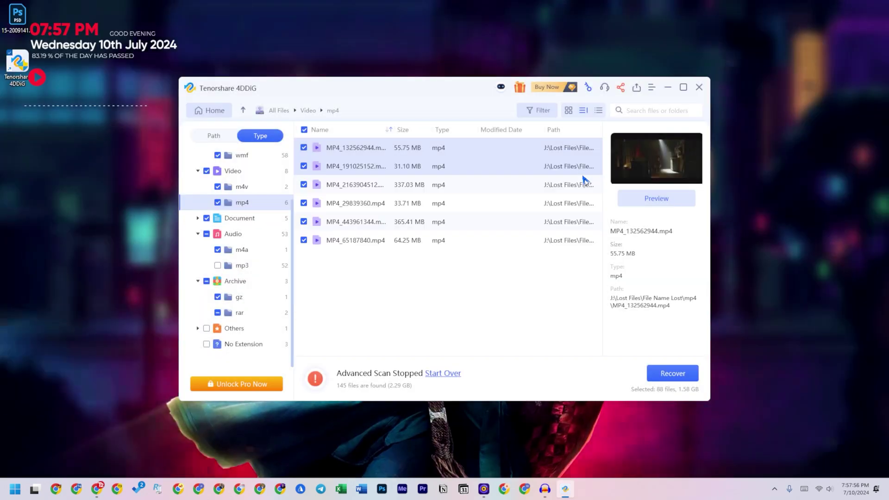
click(207, 111)
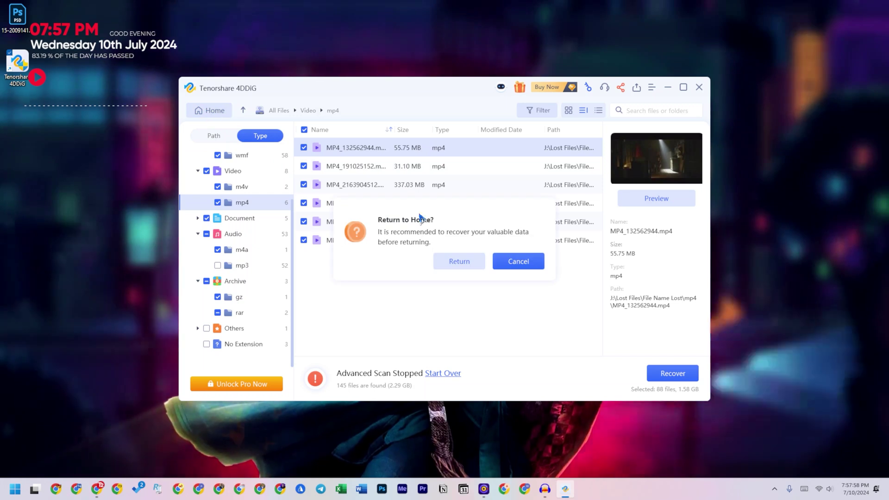
click(511, 262)
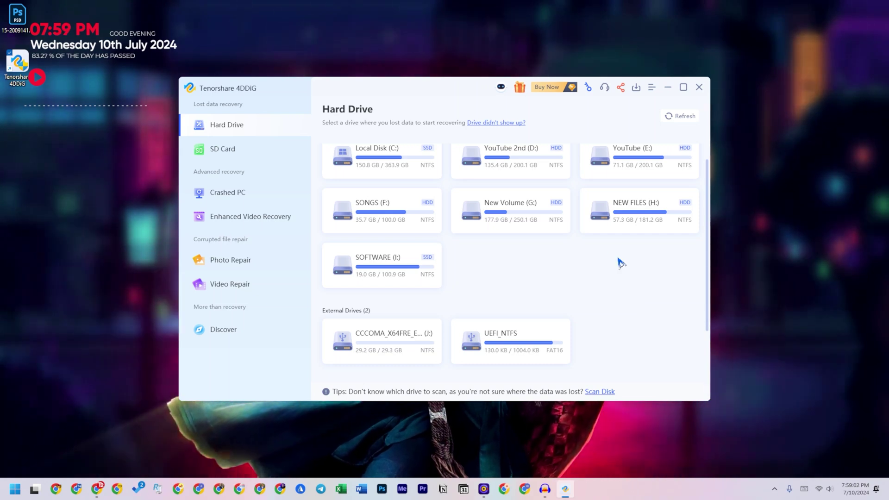
Close the data recovery program
mouse_move(593, 224)
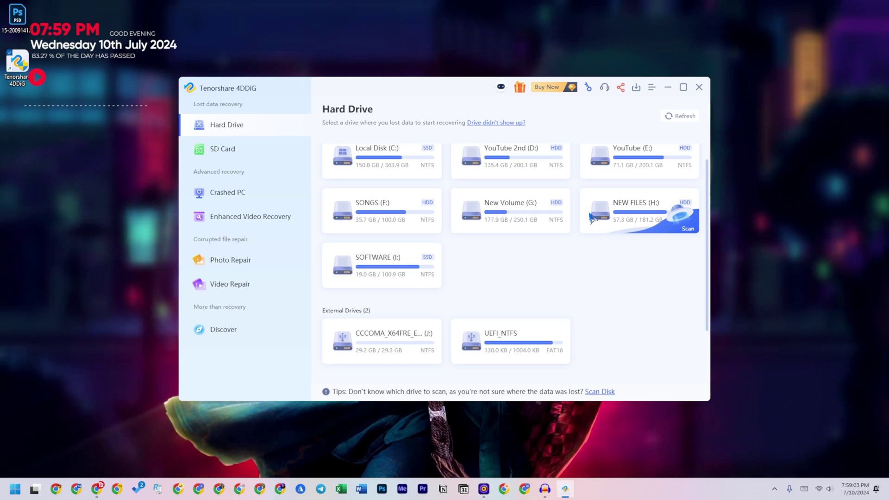
click(699, 87)
click(538, 319)
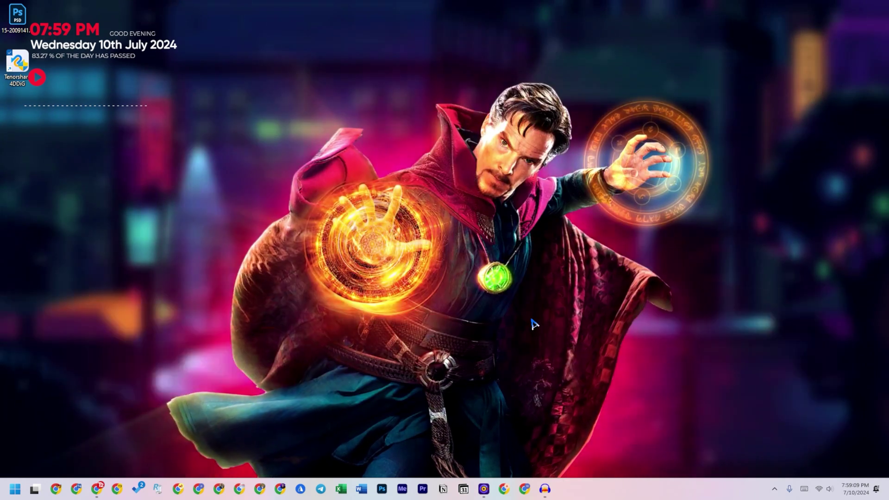